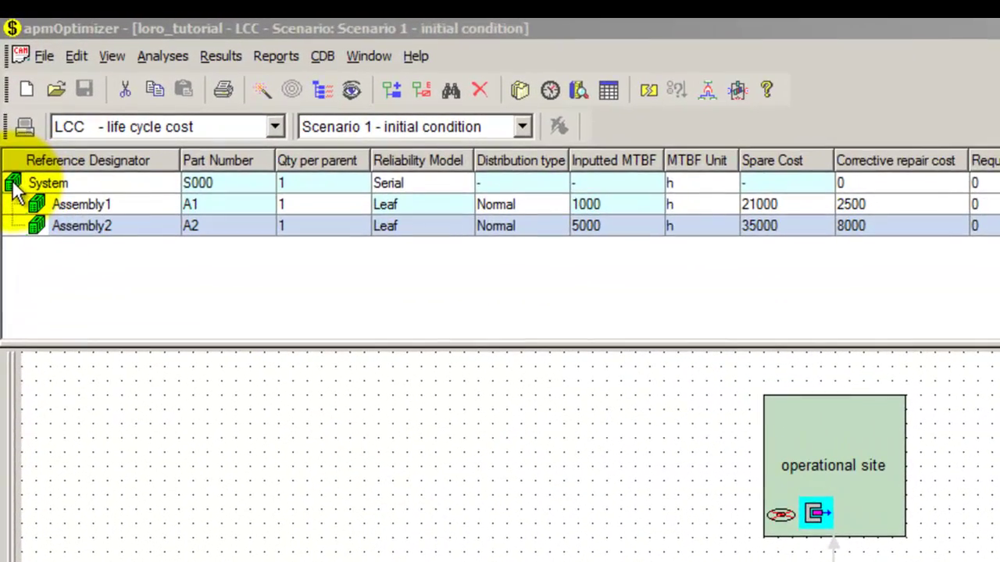
click(8, 80)
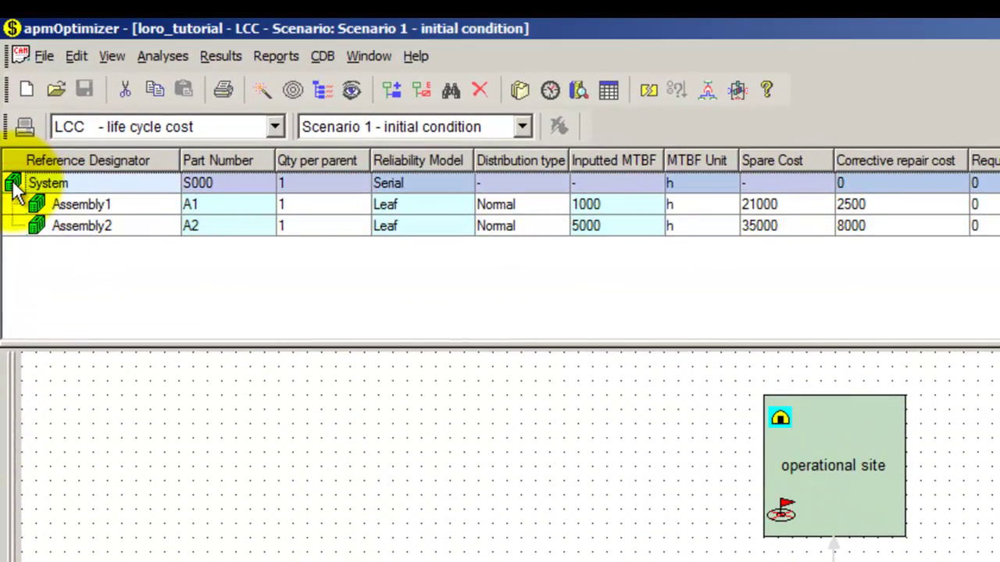
click(33, 205)
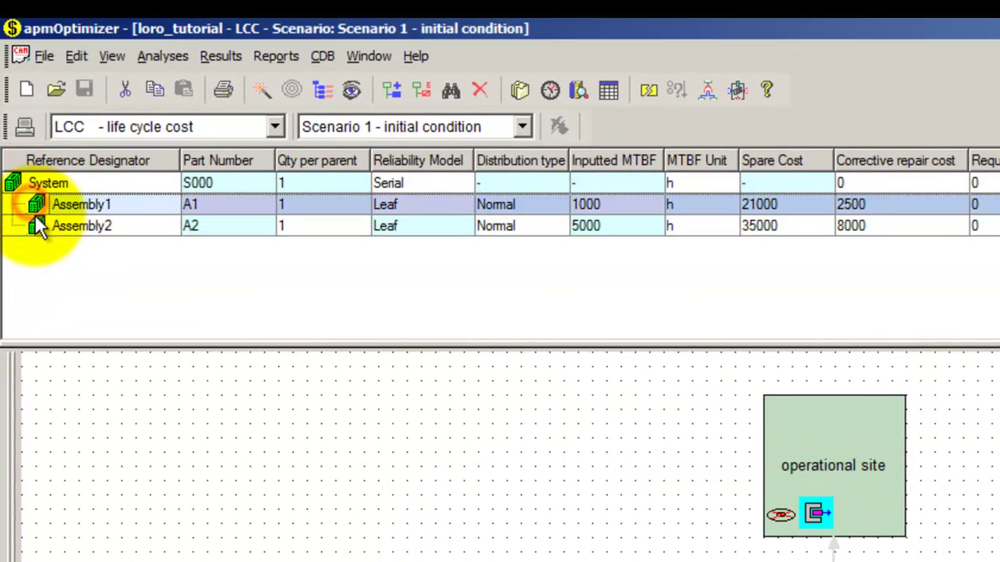
click(39, 231)
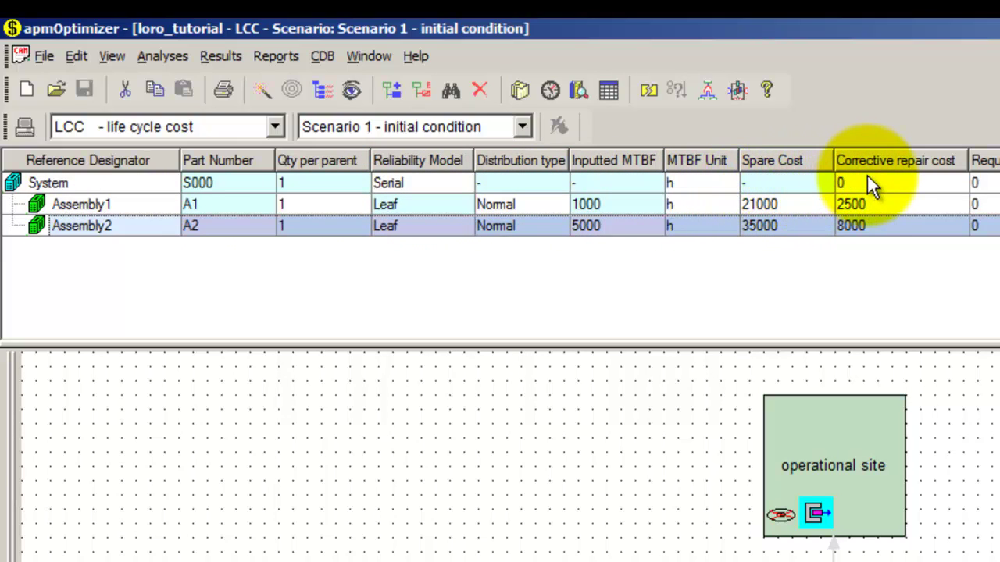
click(17, 190)
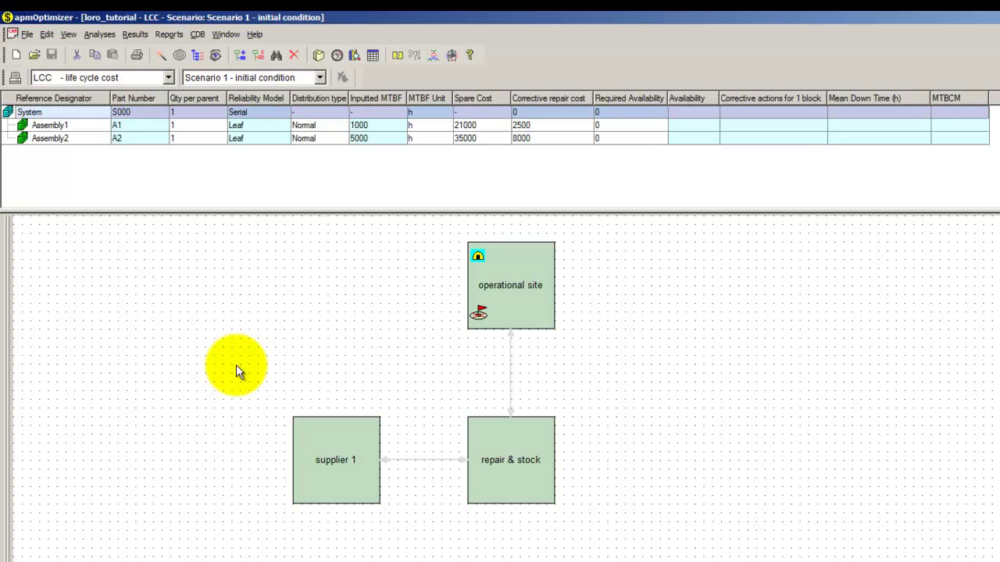
Assign Assembly1 to the operational site, then check the repair & stock, supplier 1 and connecting links.
click(478, 316)
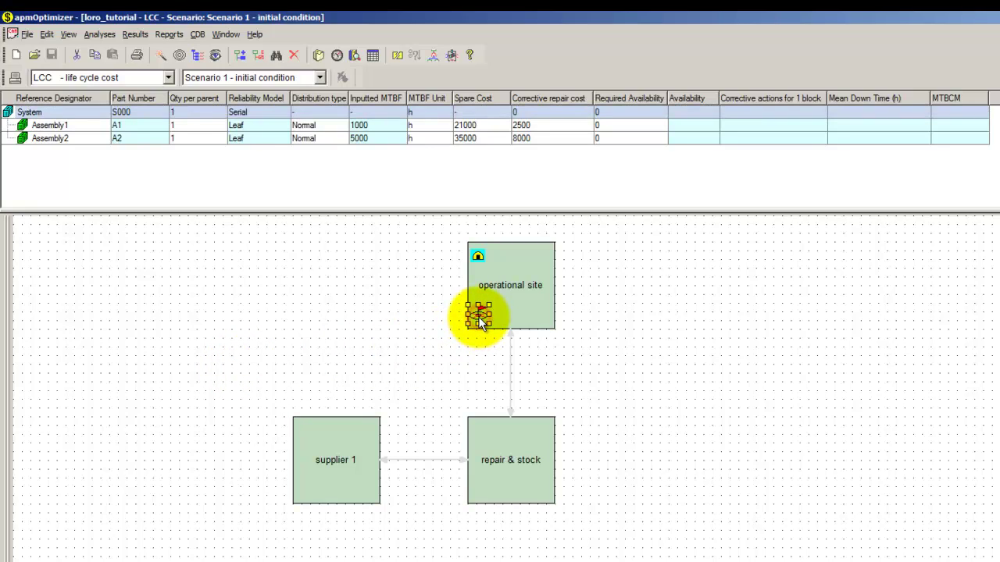
drag(481, 321, 22, 125)
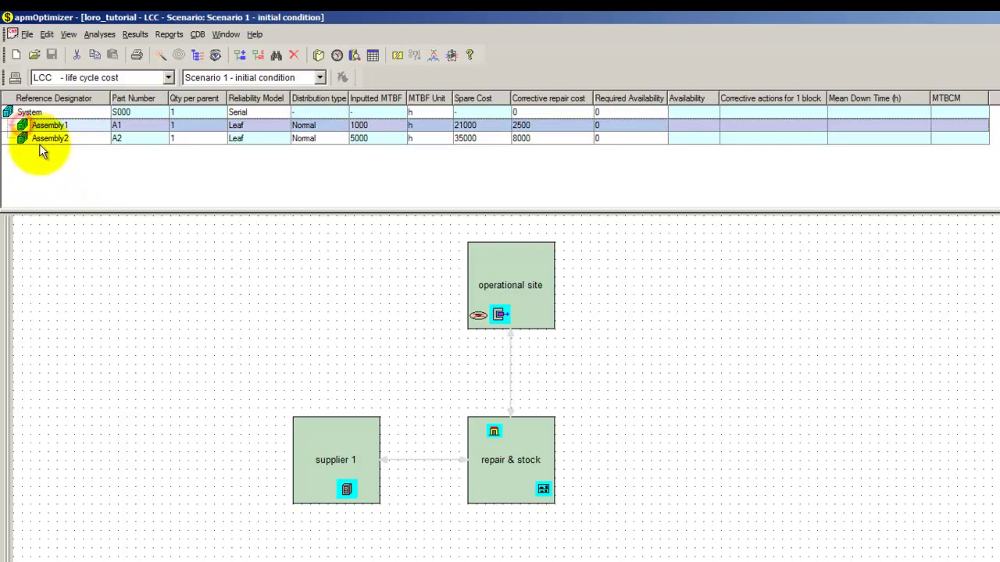
click(494, 431)
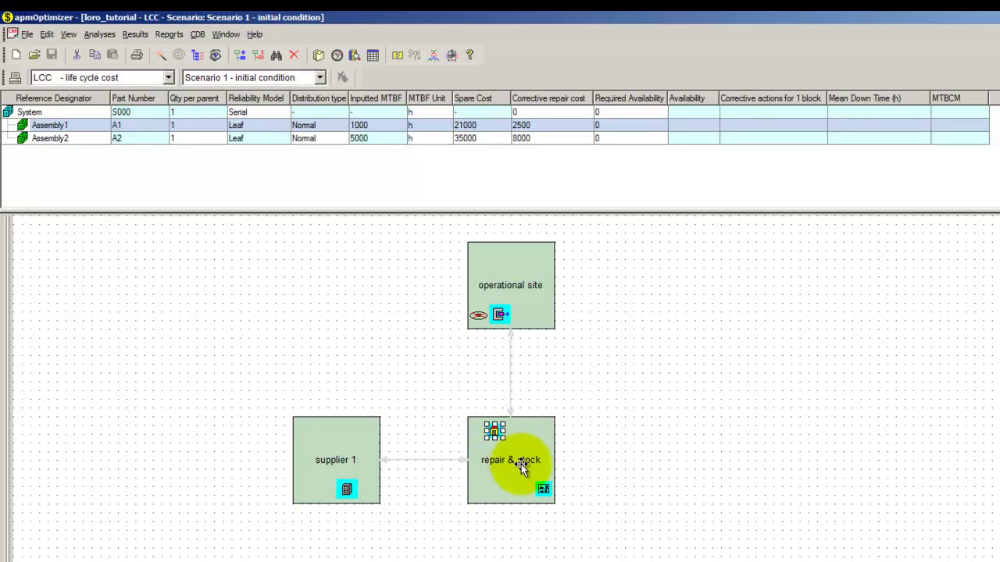
click(541, 489)
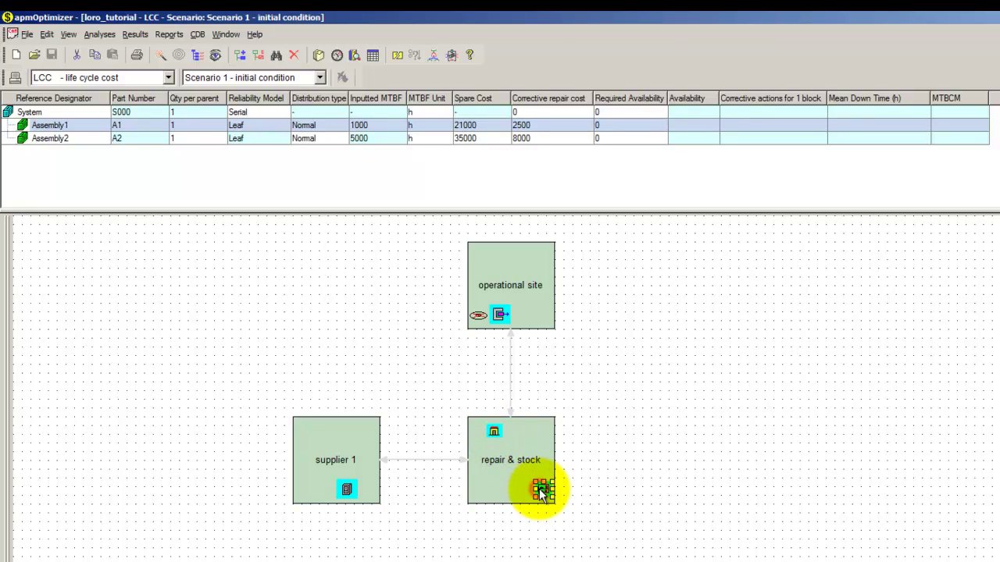
click(322, 483)
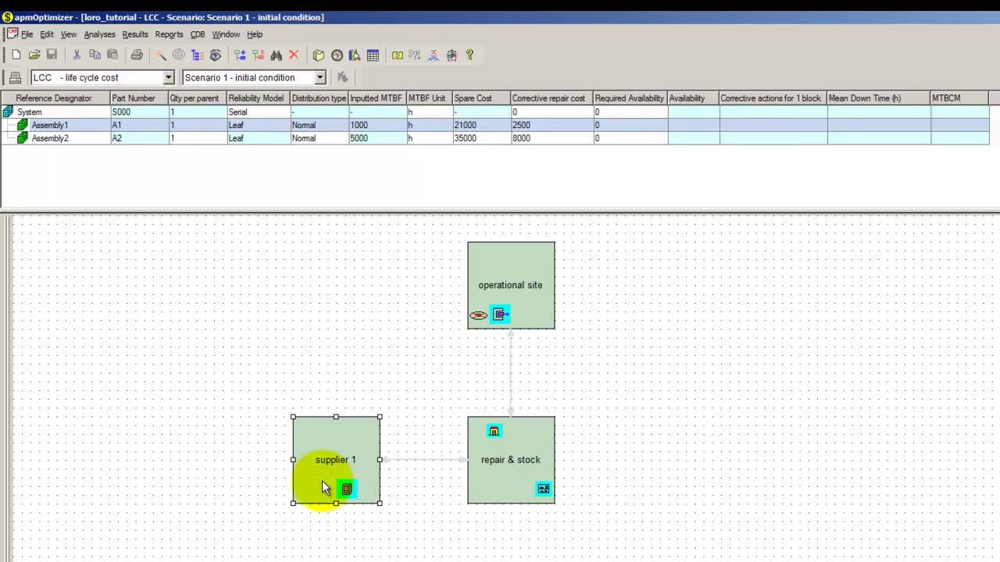
click(430, 461)
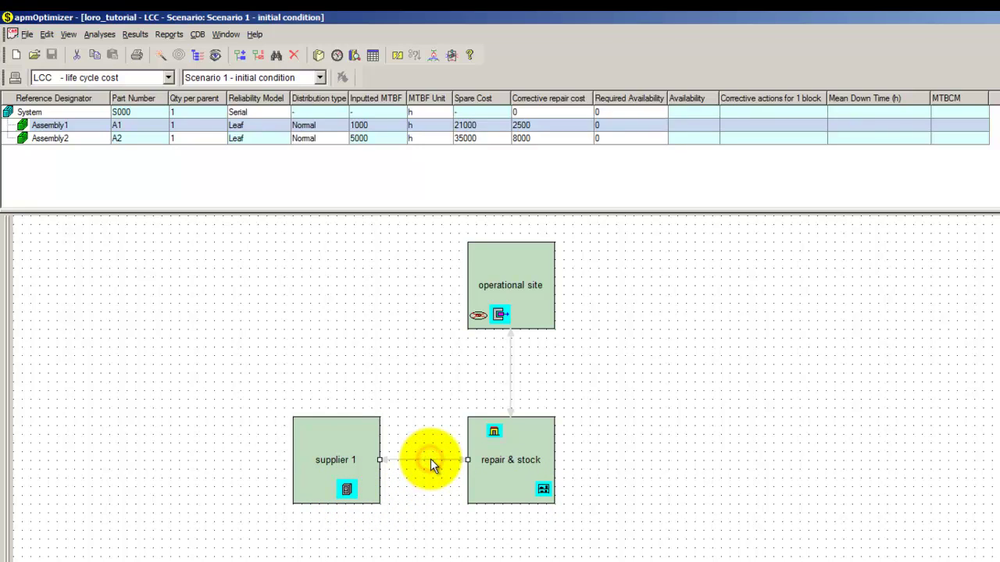
click(511, 359)
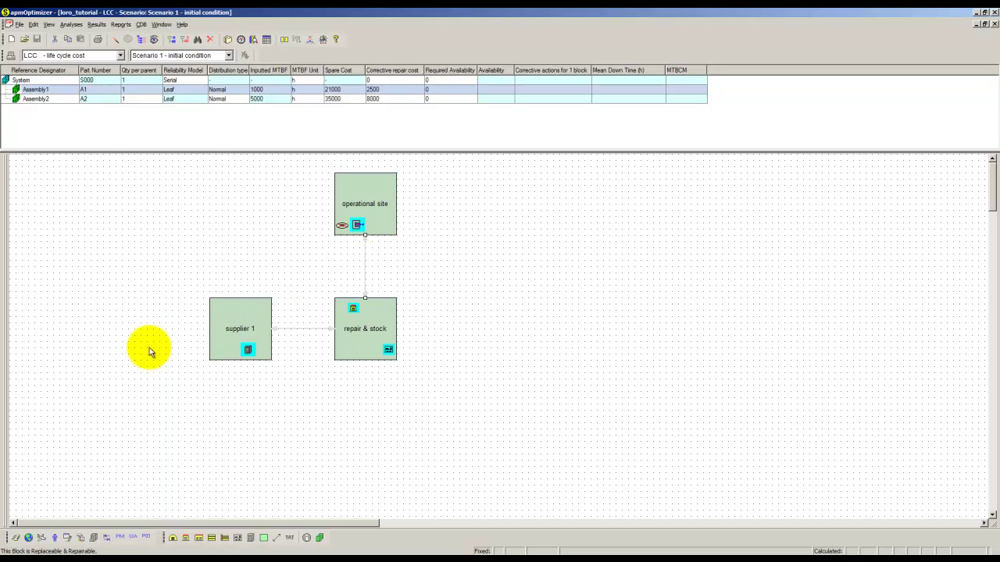
click(16, 537)
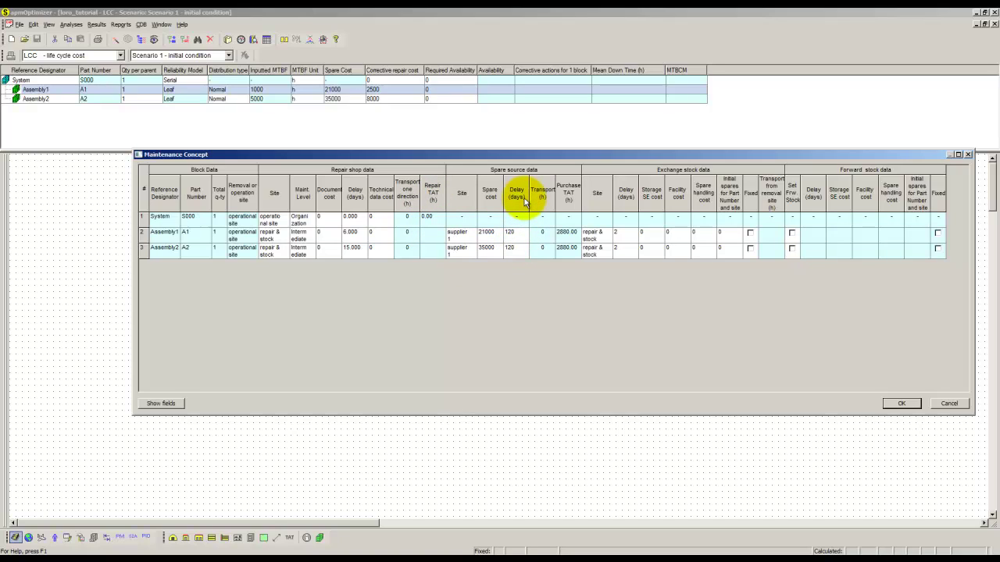
click(890, 405)
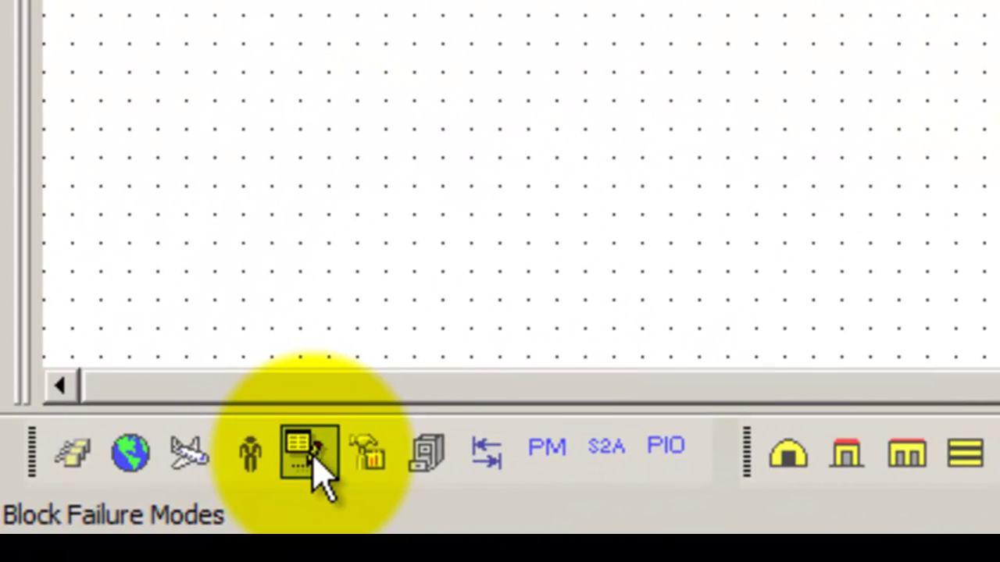
click(312, 456)
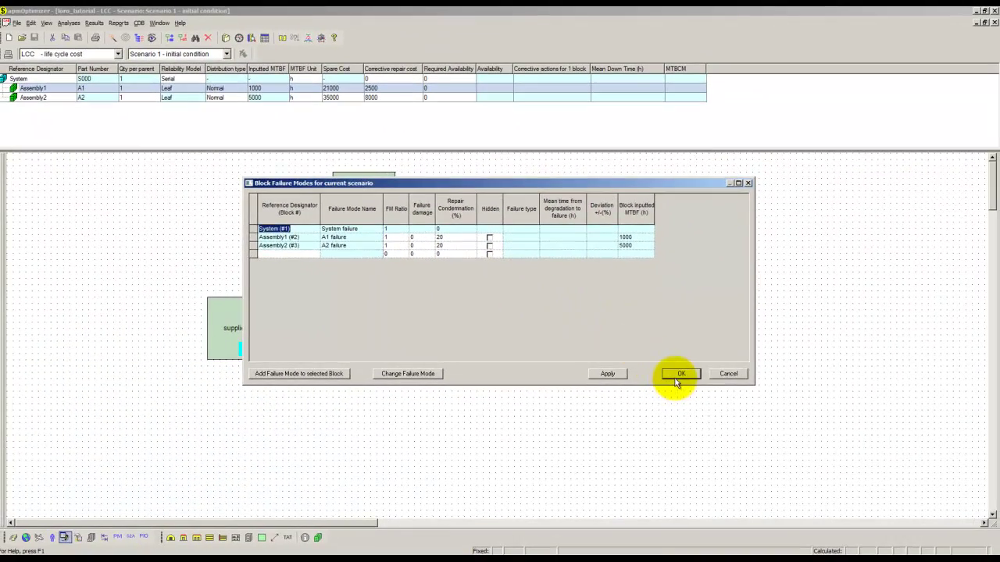
click(806, 456)
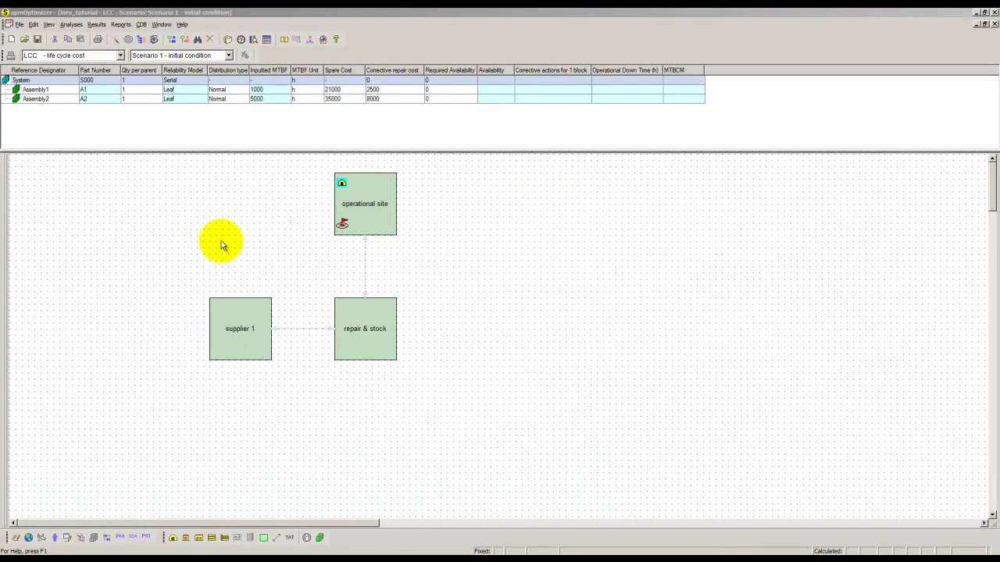
In S2A Initial Spares, mark Fixed for A1 and A2, accept, and save the project.
click(227, 56)
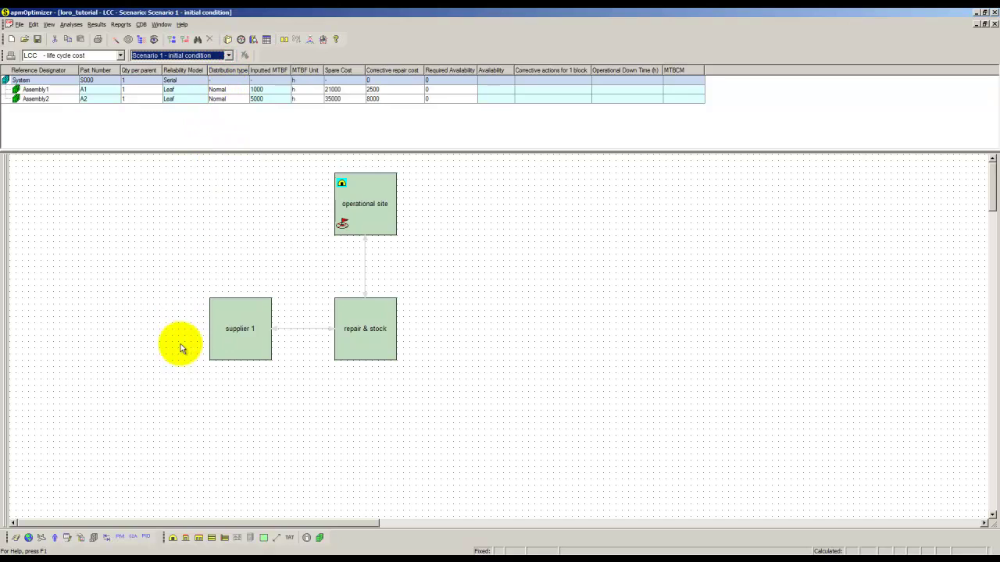
click(133, 537)
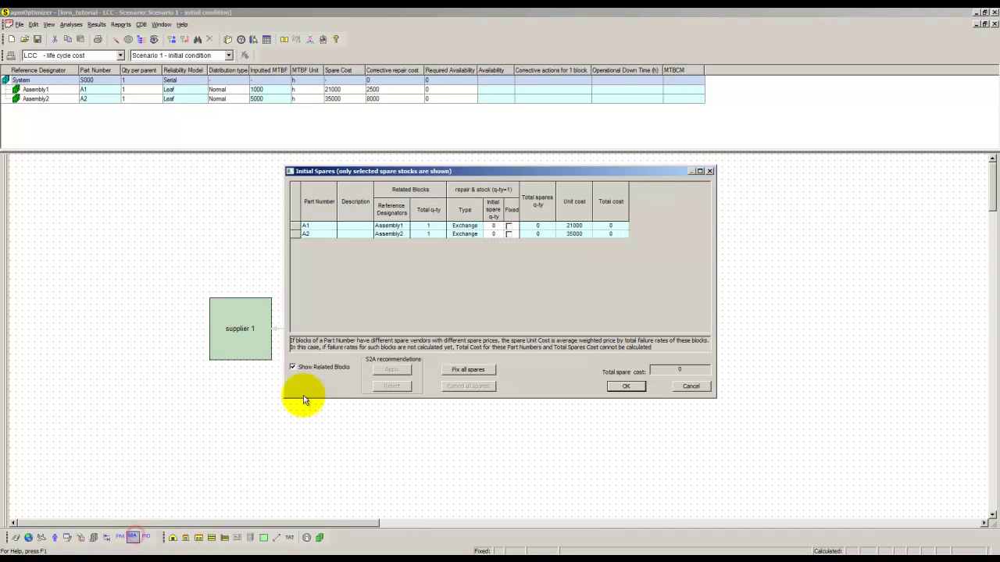
click(509, 226)
click(509, 234)
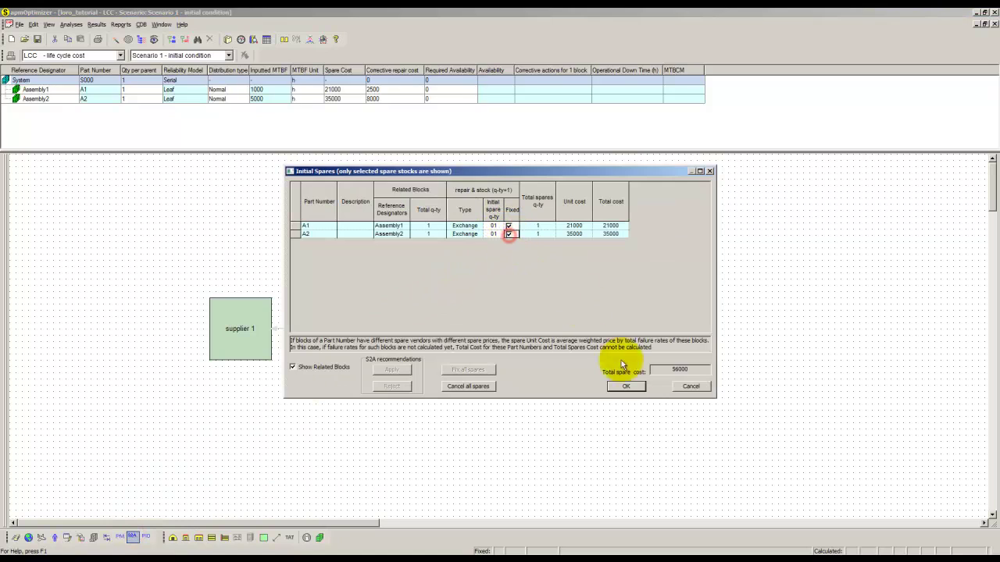
click(626, 388)
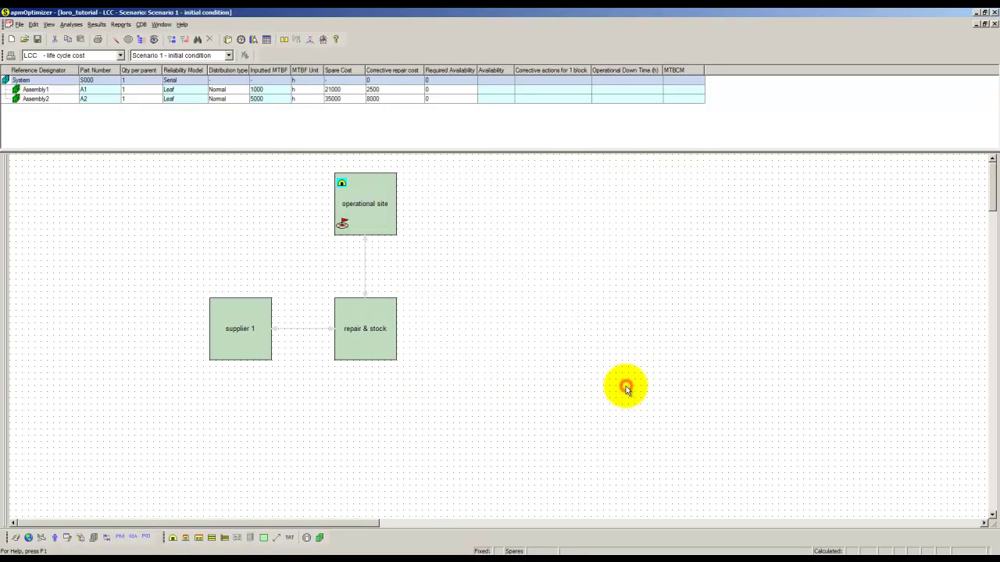
click(41, 42)
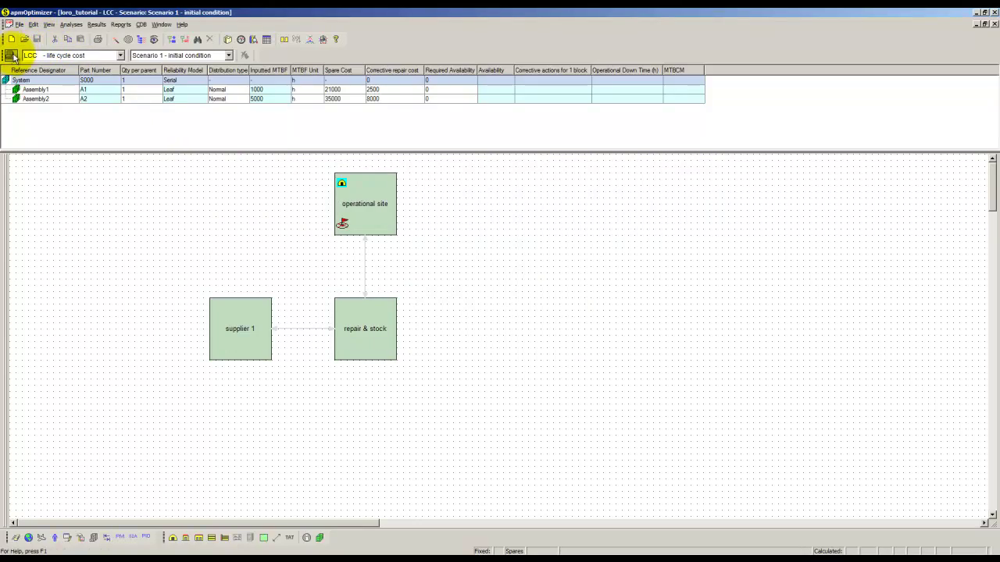
click(10, 56)
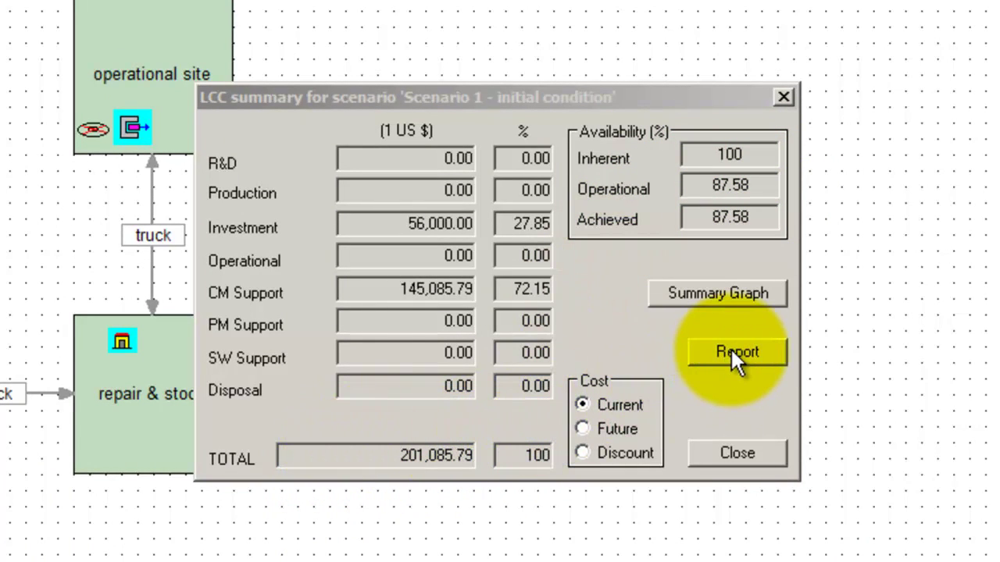
click(727, 456)
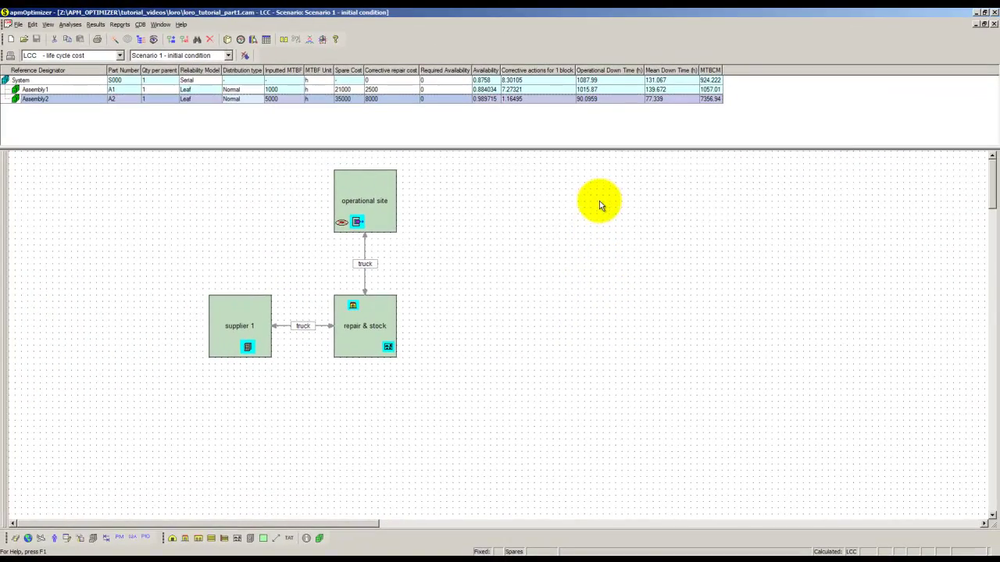
click(21, 89)
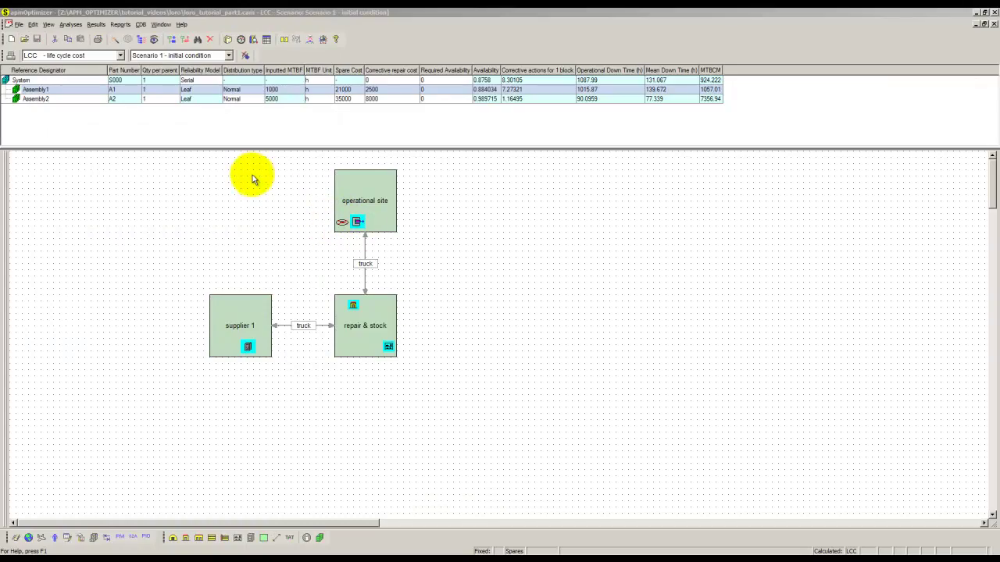
Add a scenario named 'Scenario 2 - LORO optimization' in the scenario manager and select it.
click(33, 24)
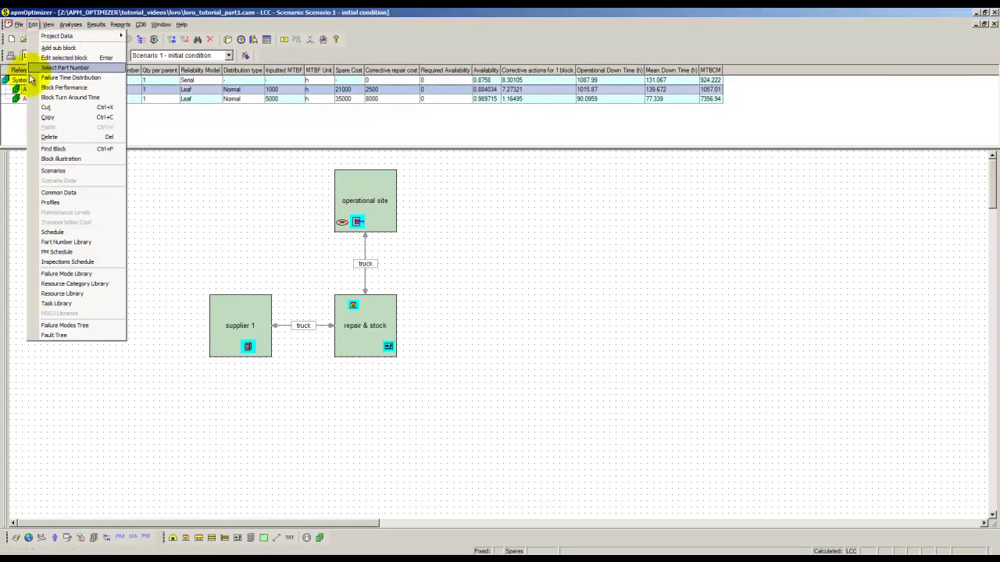
click(53, 170)
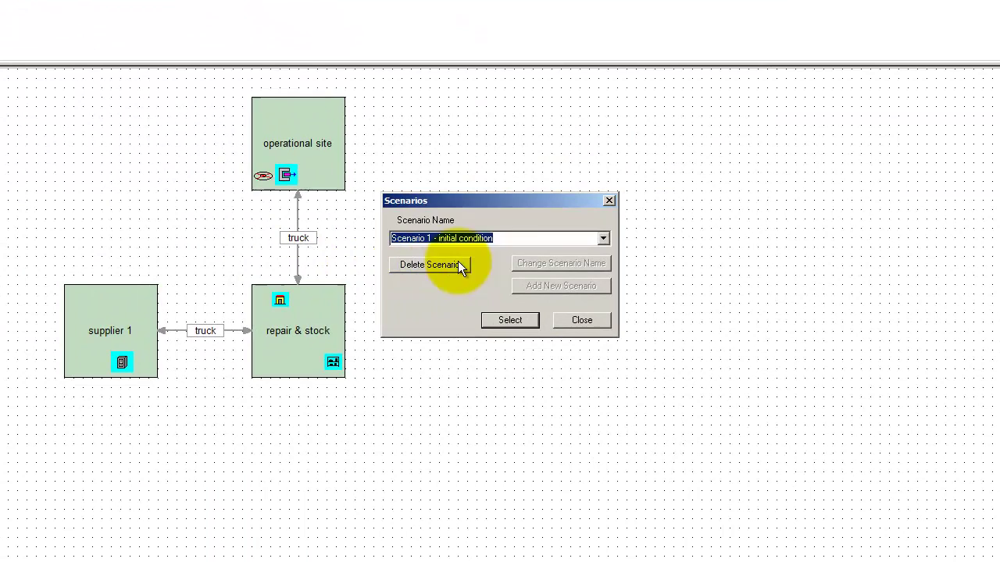
click(508, 239)
key(BackSpace)
key(BackSpace)
key(BackSpace)
key(BackSpace)
key(BackSpace)
key(BackSpace)
key(BackSpace)
key(BackSpace)
key(BackSpace)
key(BackSpace)
key(BackSpace)
key(BackSpace)
key(BackSpace)
key(BackSpace)
key(BackSpace)
key(BackSpace)
key(BackSpace)
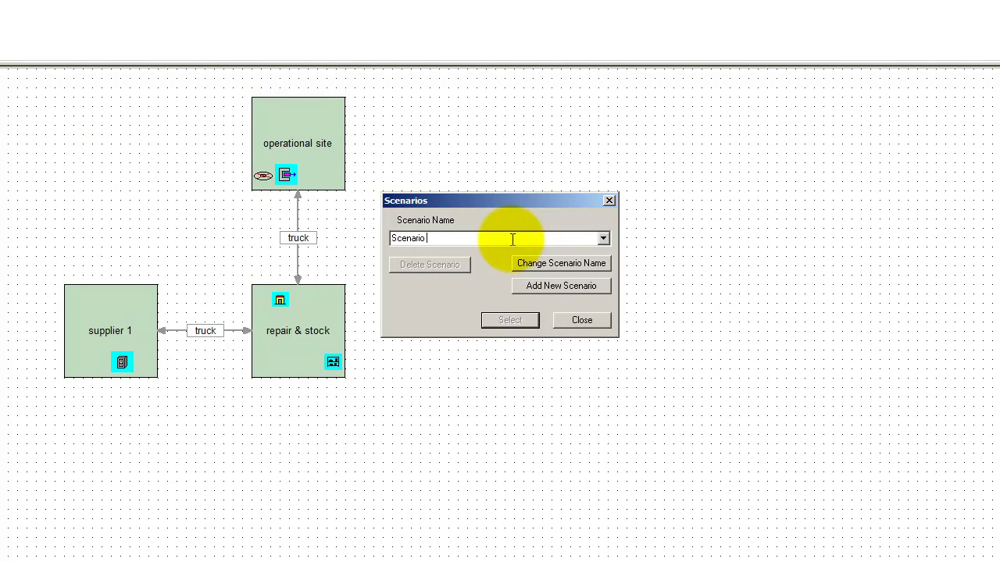
text(LORO optimization)
click(547, 288)
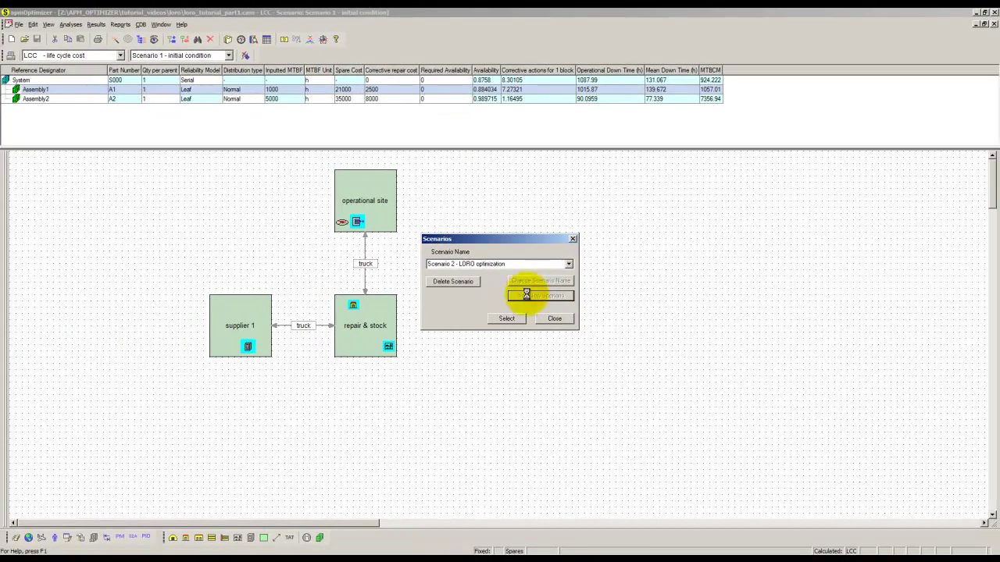
click(506, 320)
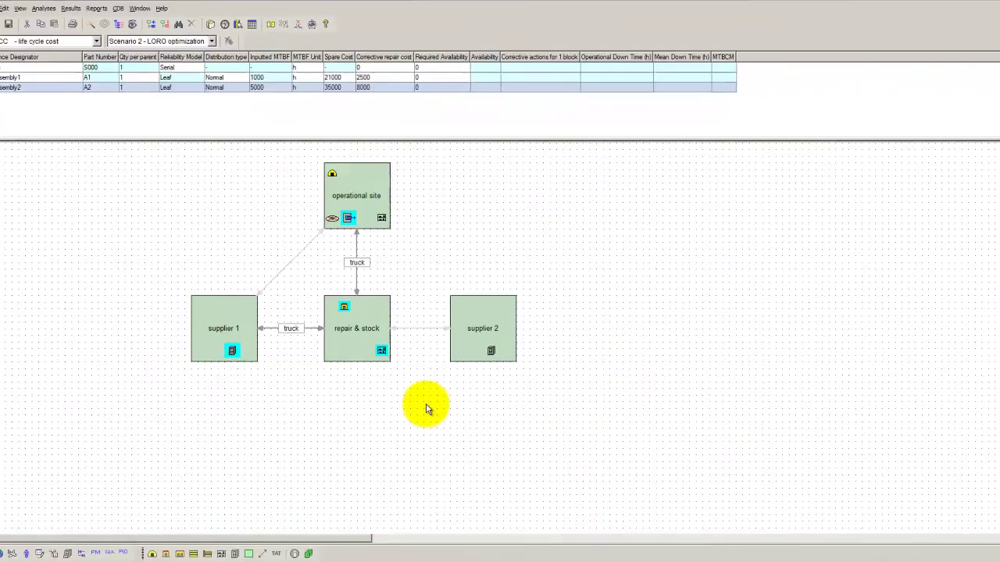
click(453, 380)
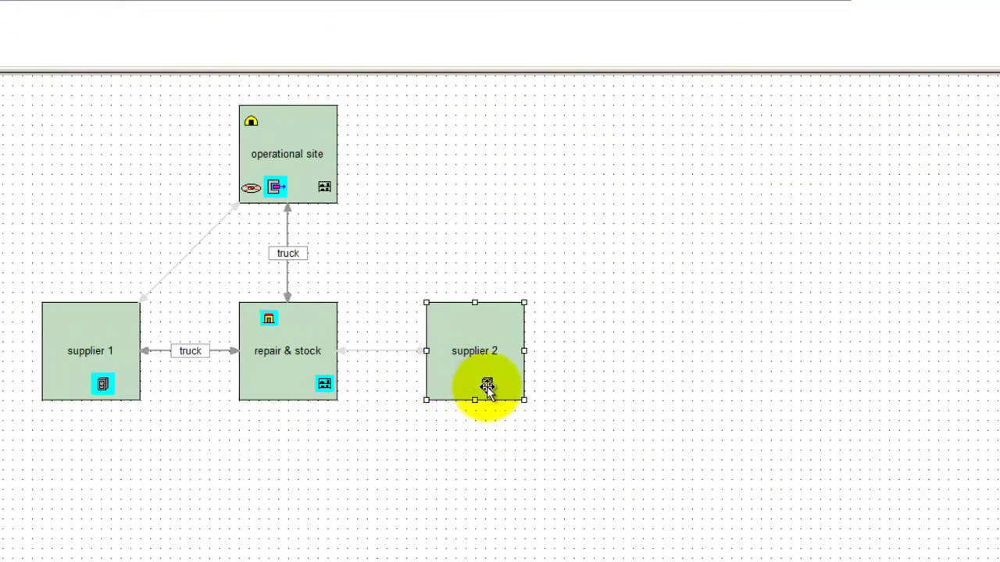
double_click(487, 385)
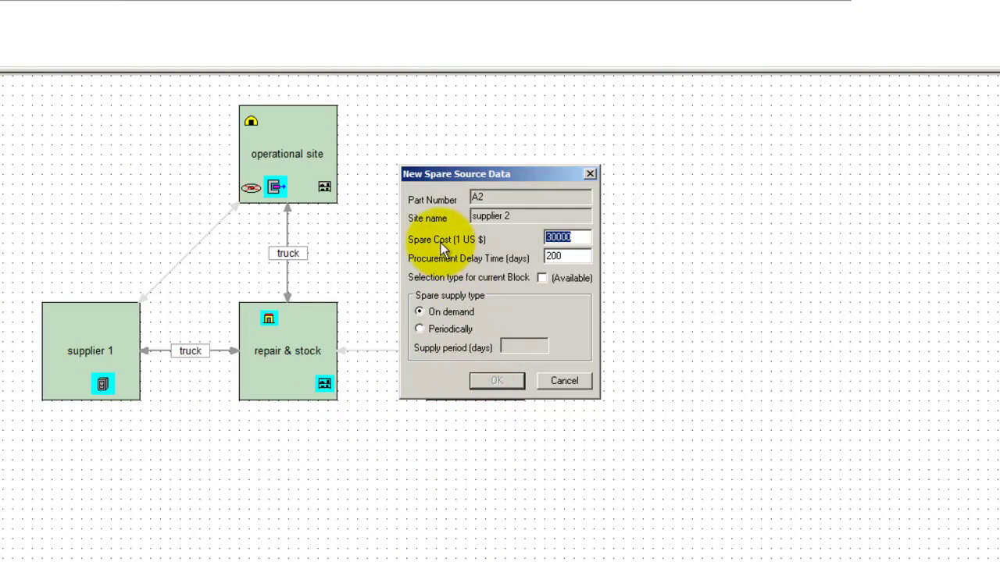
click(561, 258)
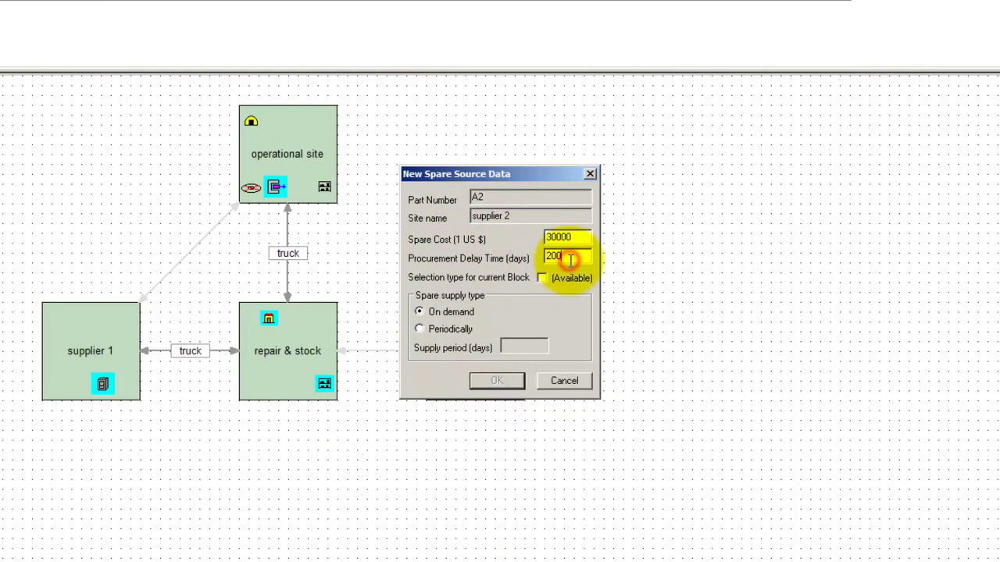
click(550, 385)
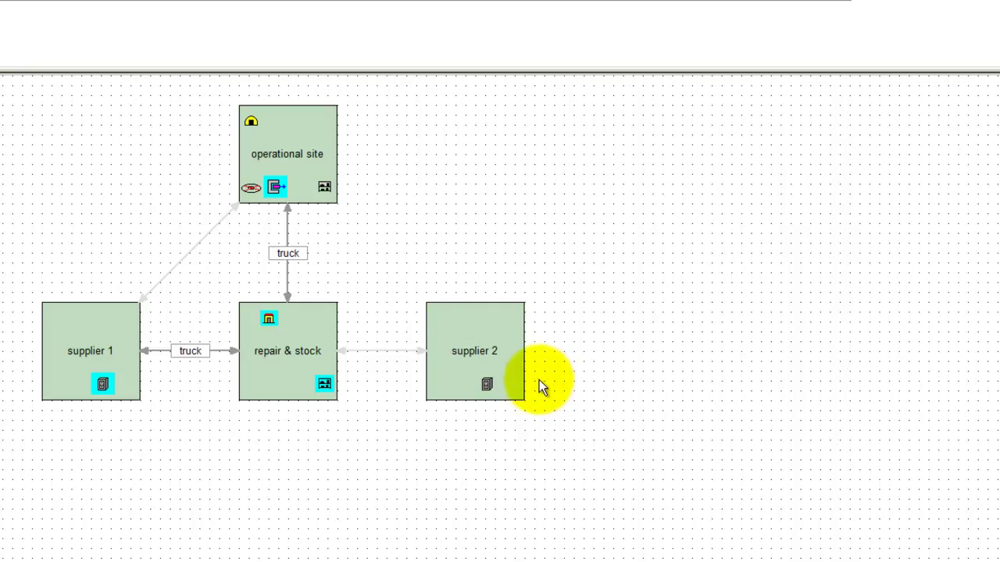
click(304, 136)
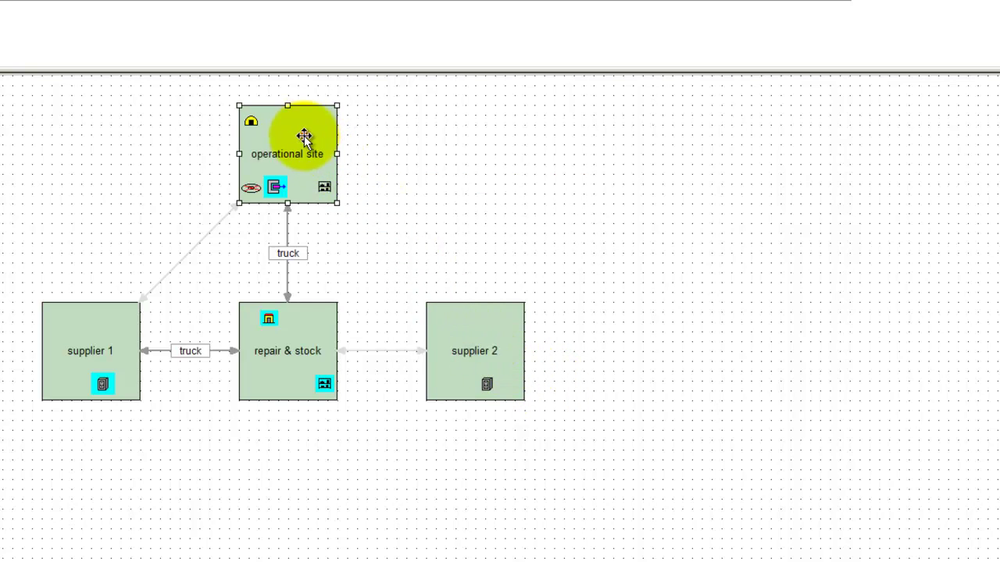
click(251, 119)
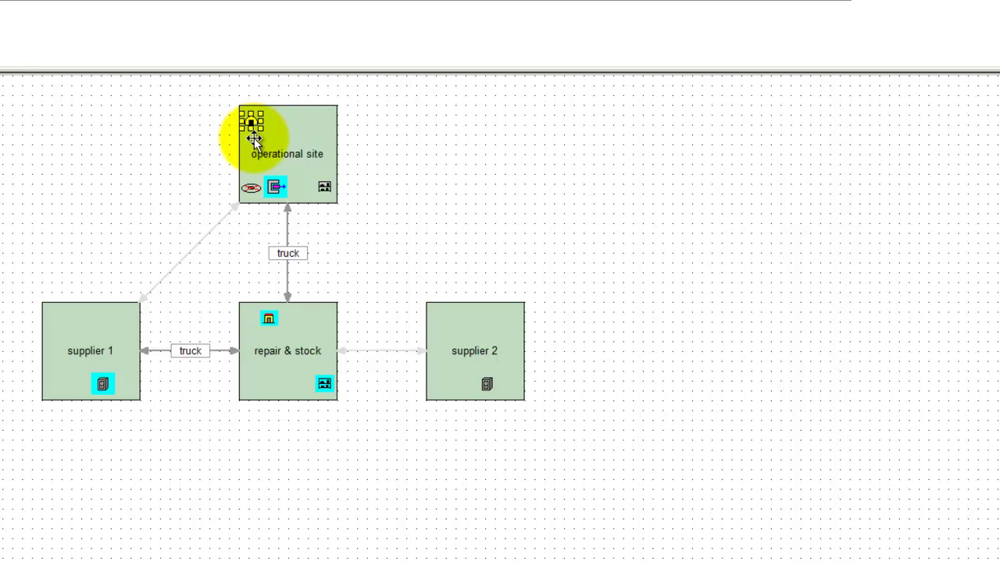
click(323, 188)
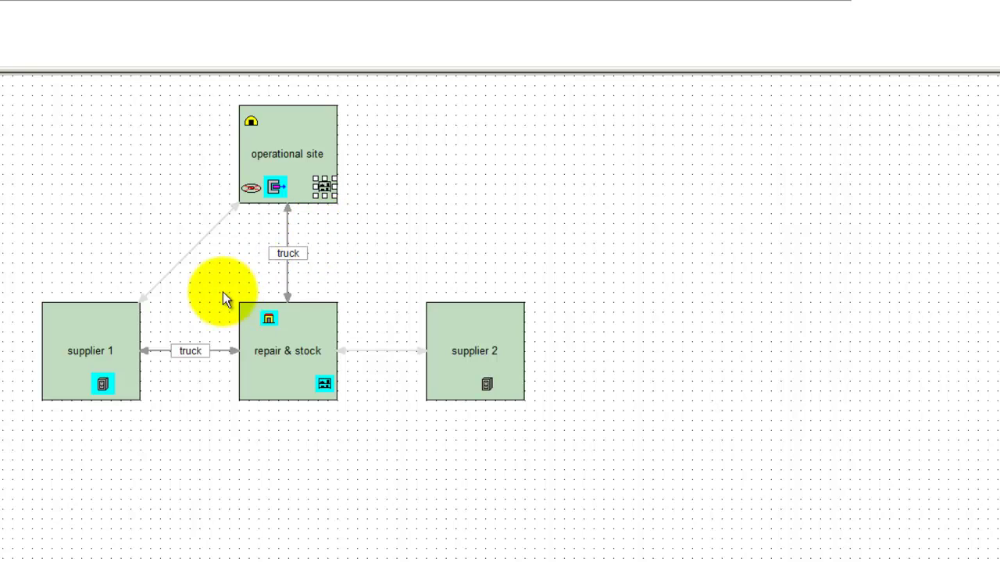
click(186, 255)
click(287, 279)
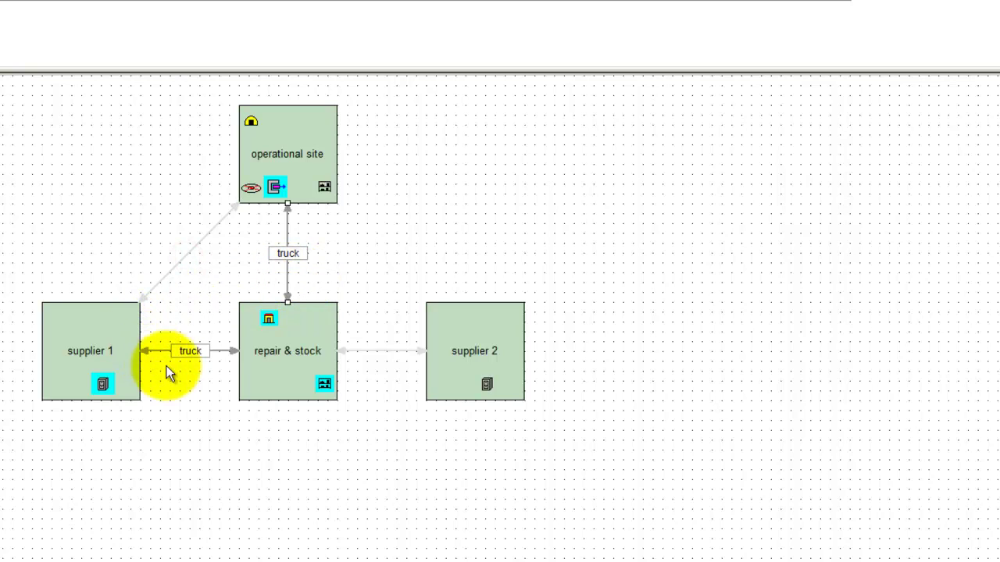
click(219, 350)
click(219, 350)
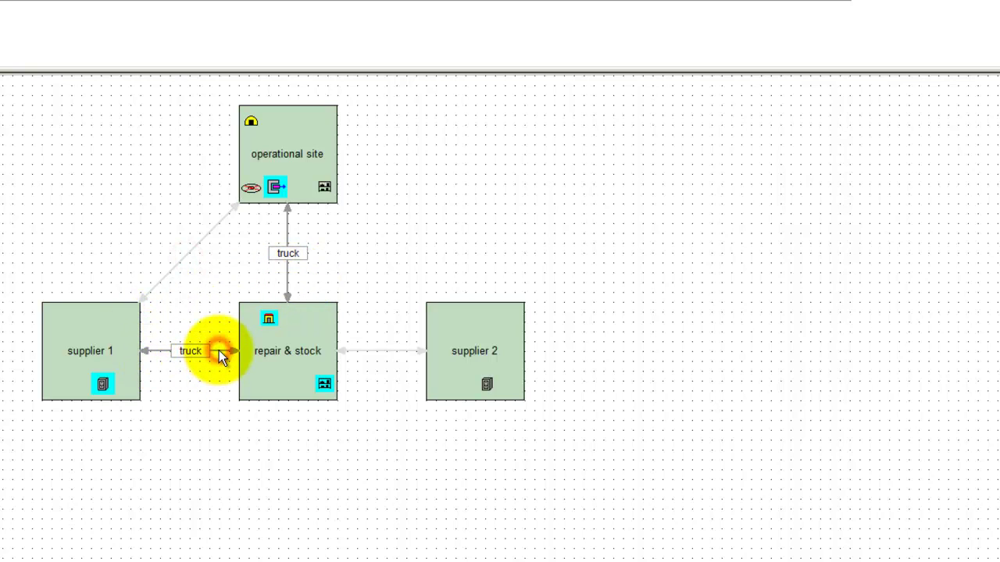
double_click(218, 350)
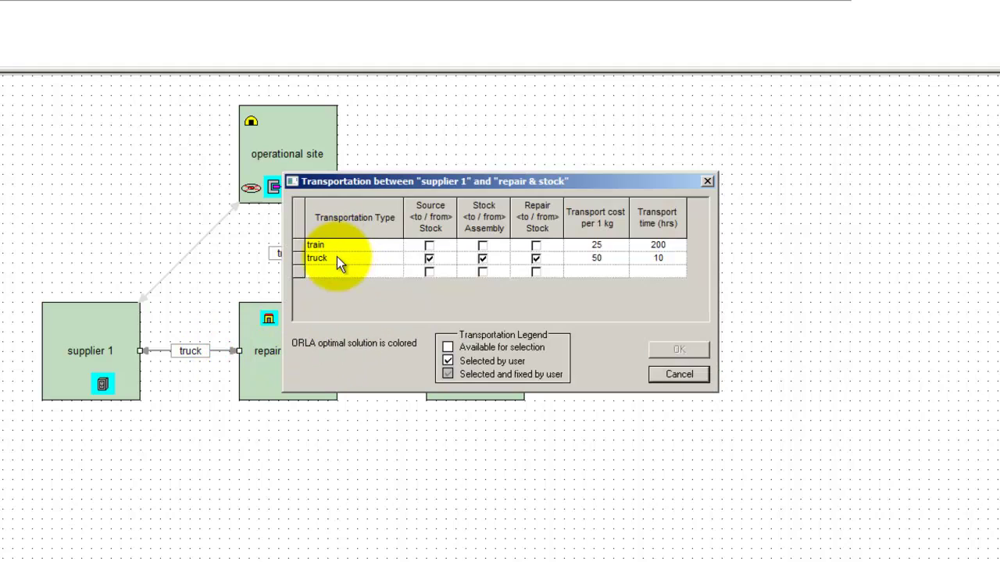
click(677, 376)
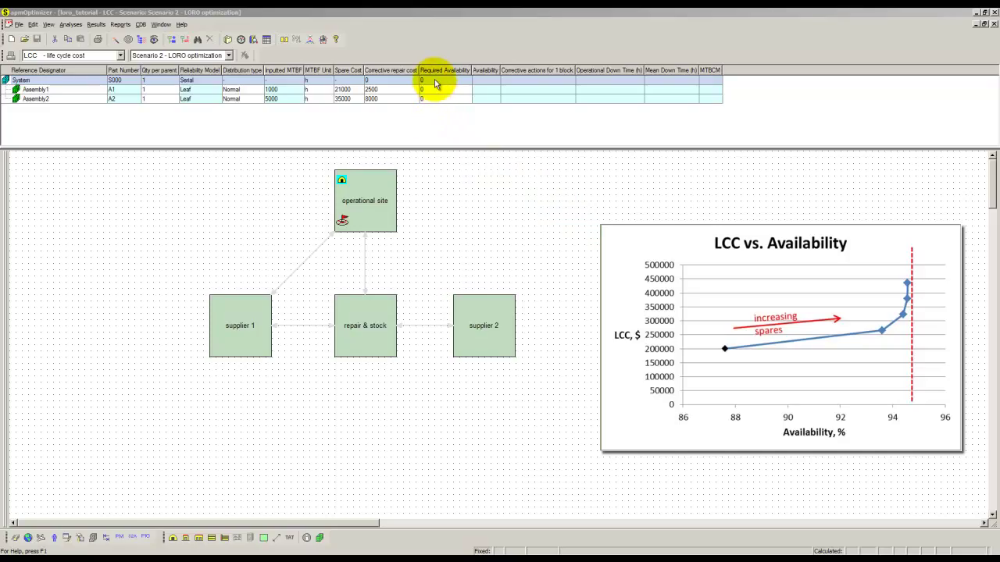
Set the System's required availability to 0.946.
click(435, 83)
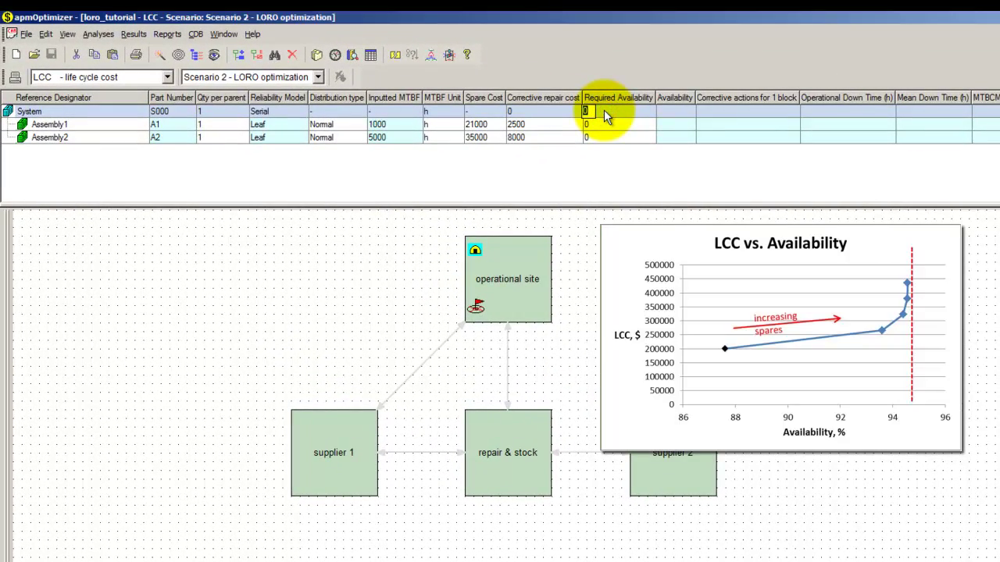
text(.946)
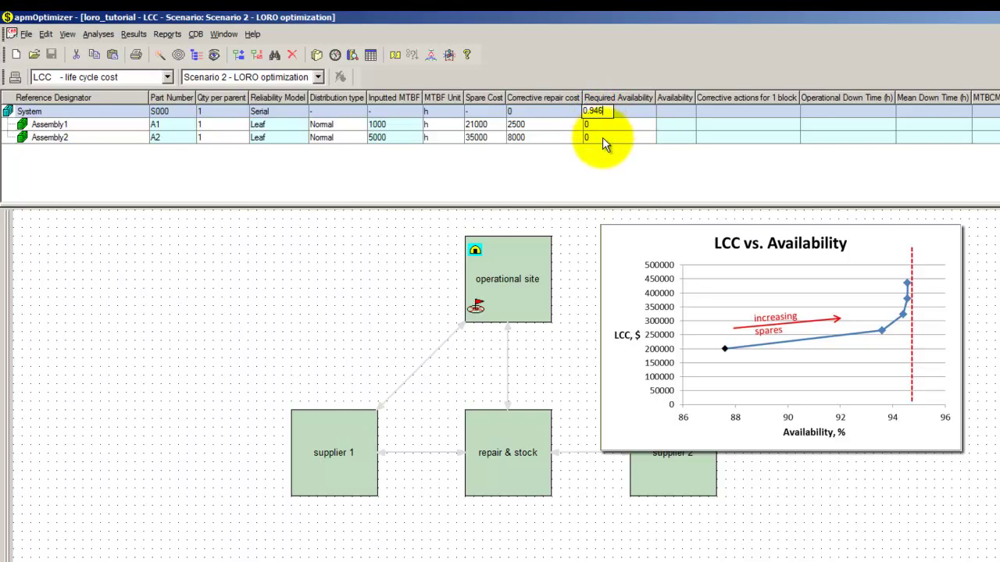
click(602, 150)
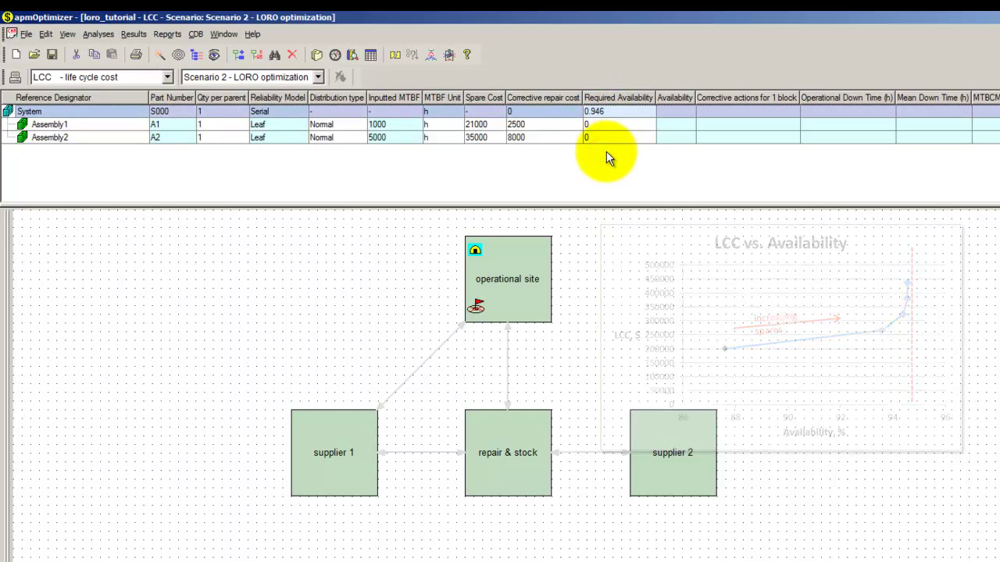
Run the ORLA repair levels and sites analysis and view its recommendations.
click(167, 77)
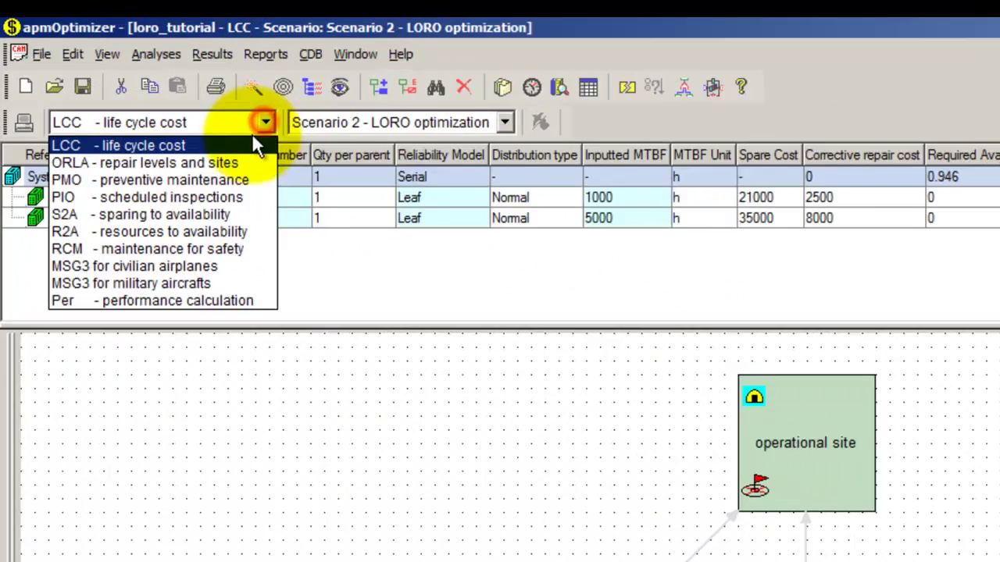
click(70, 100)
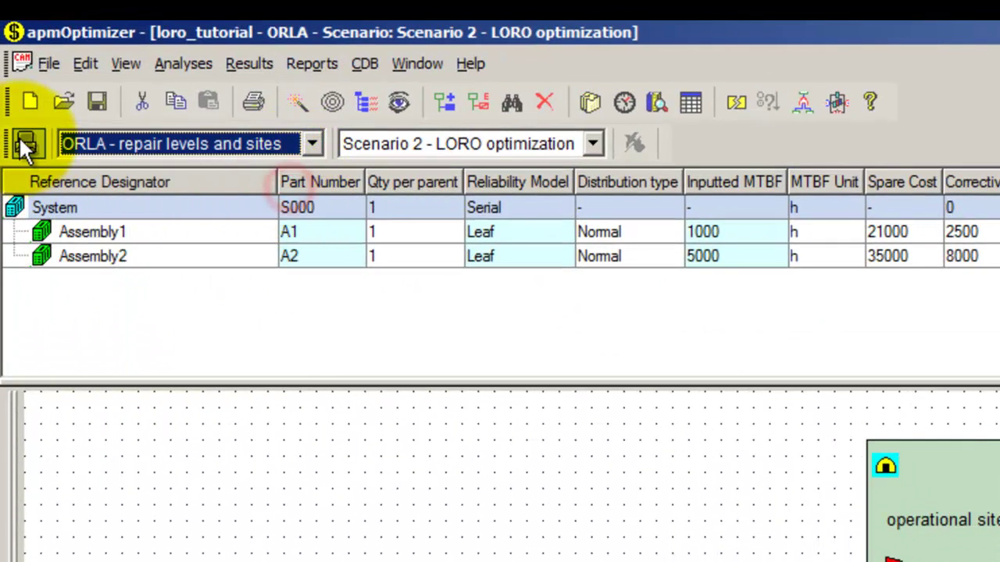
click(23, 144)
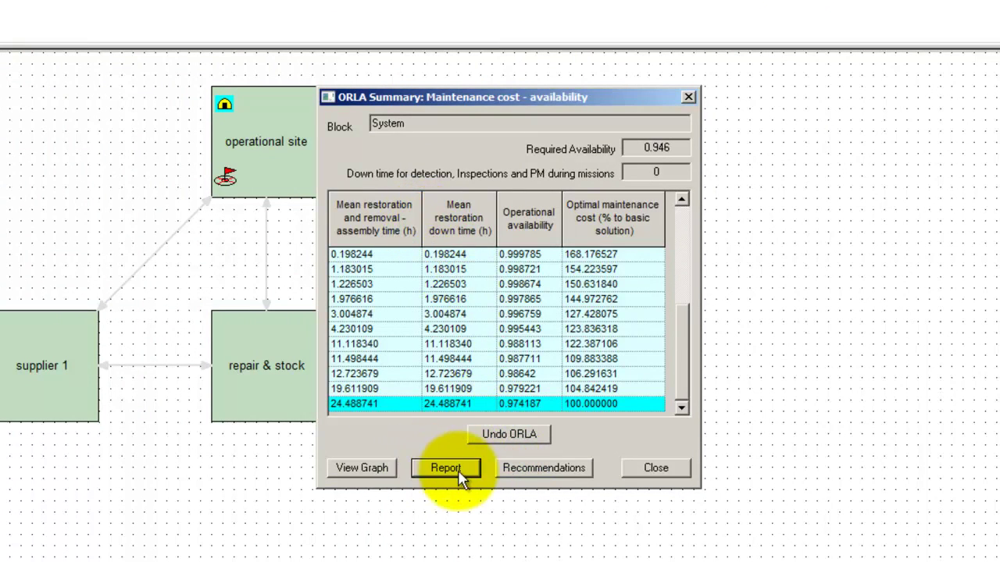
click(516, 468)
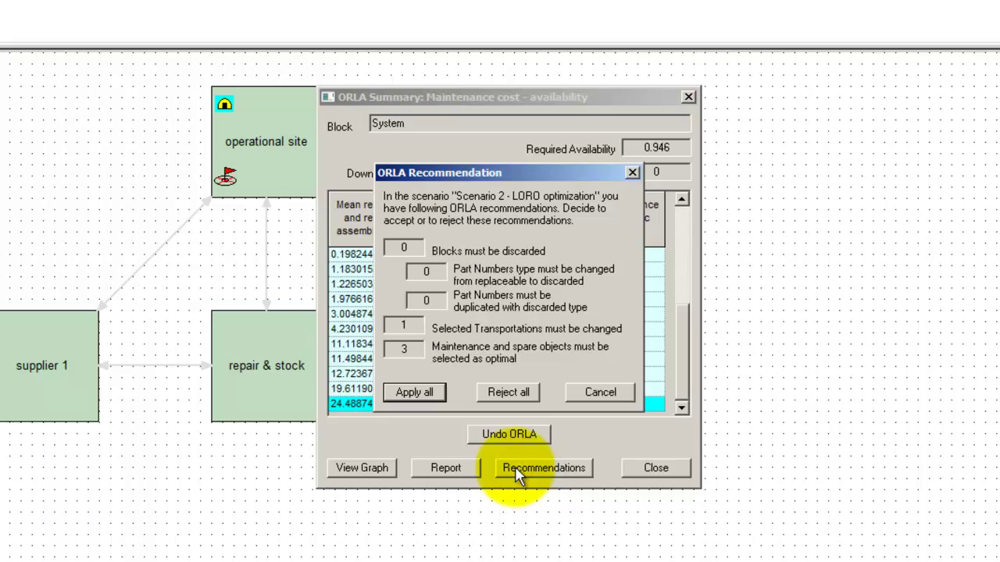
Dismiss the ORLA recommendations and summary, then review Assembly1 and Assembly2 sites on the diagram.
click(583, 395)
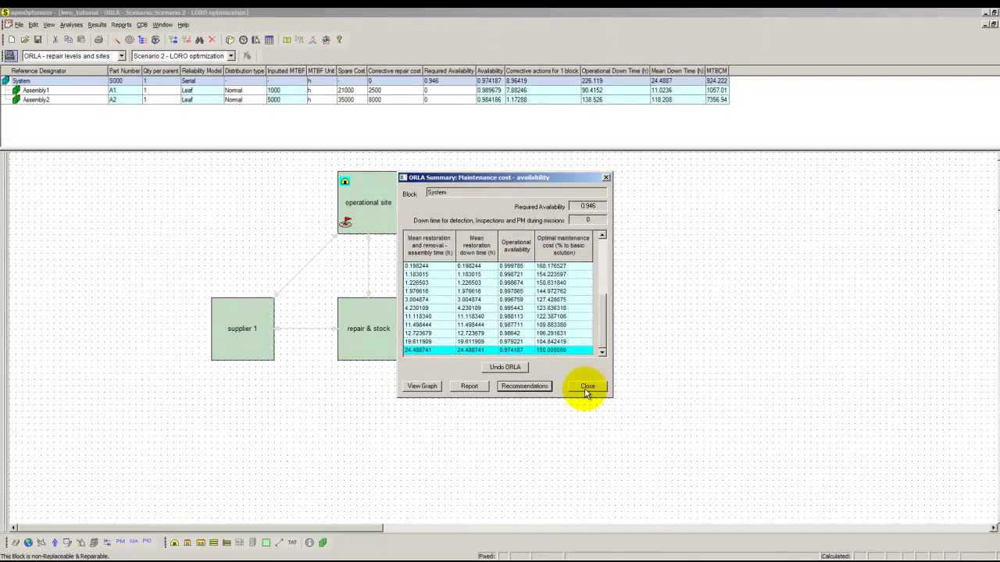
click(587, 388)
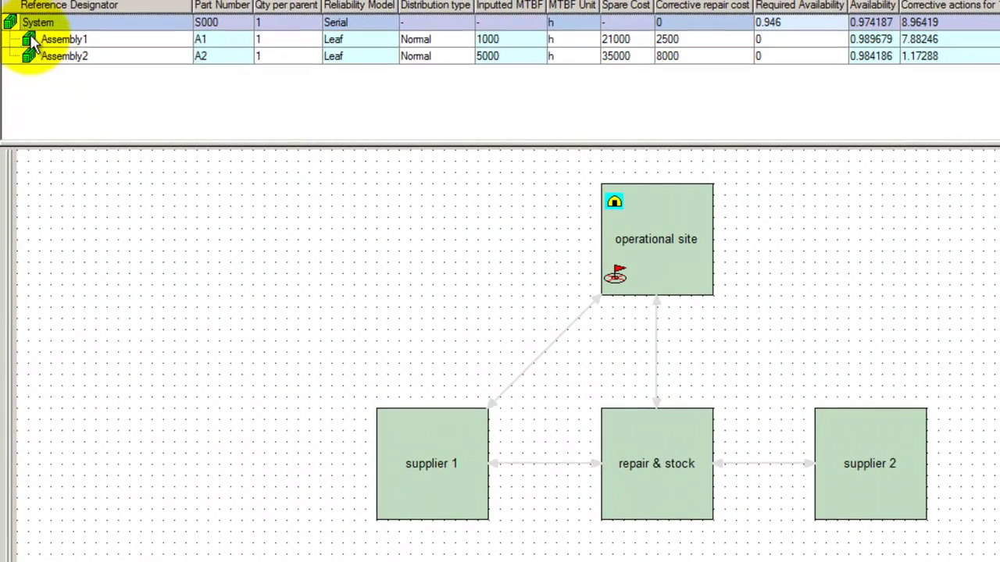
click(33, 44)
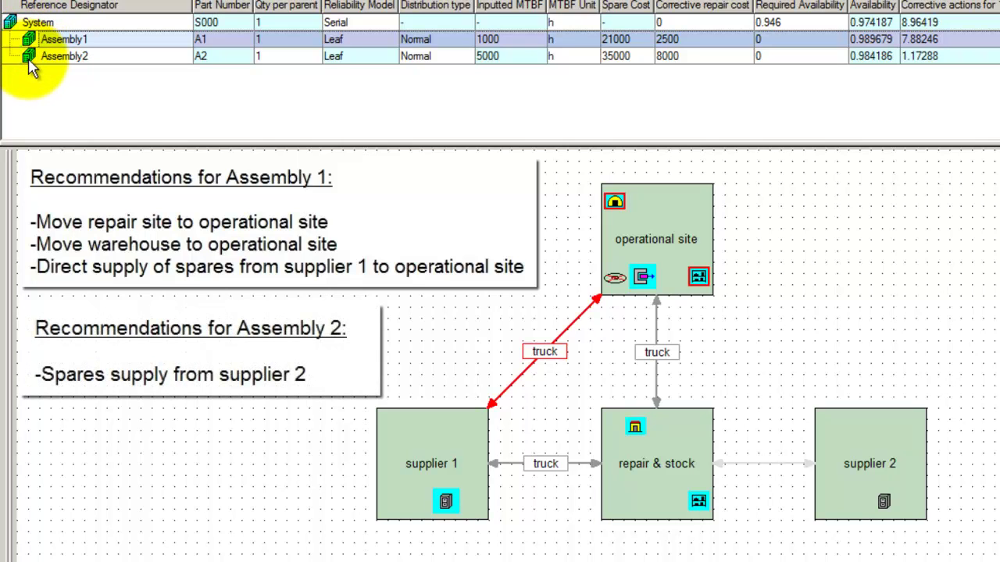
click(30, 58)
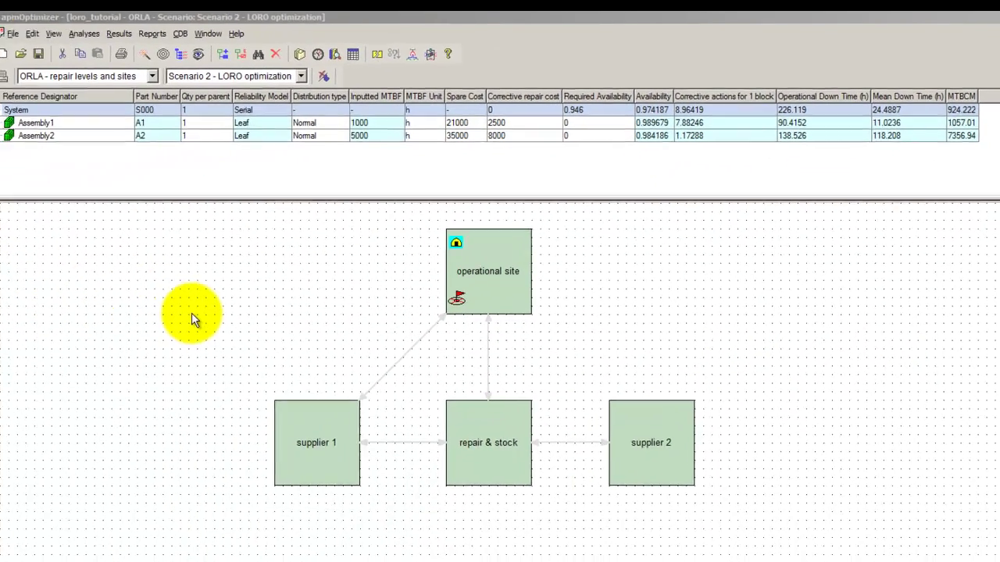
Apply all recommendations from Results > ORLA Recommendation.
click(130, 34)
click(131, 34)
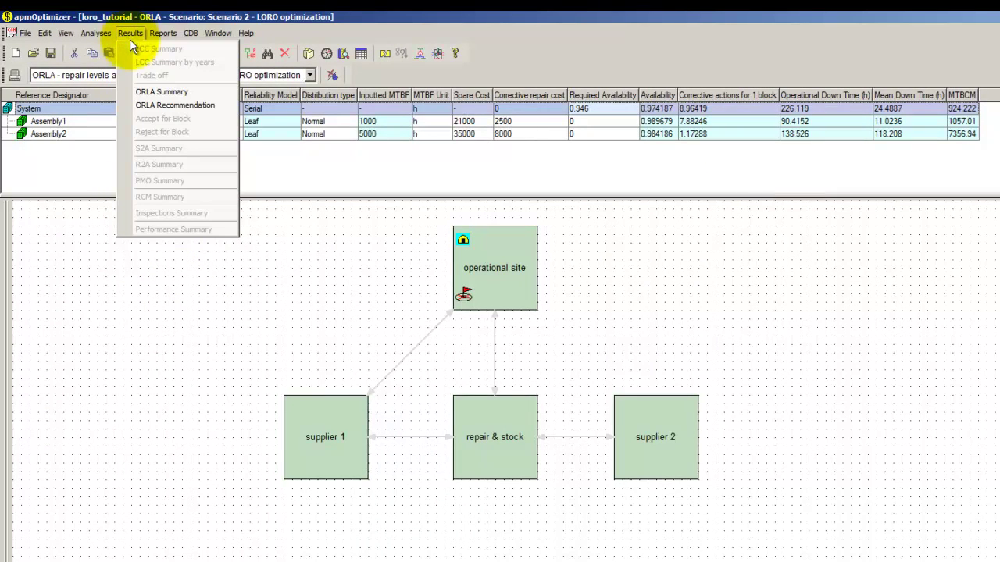
click(151, 107)
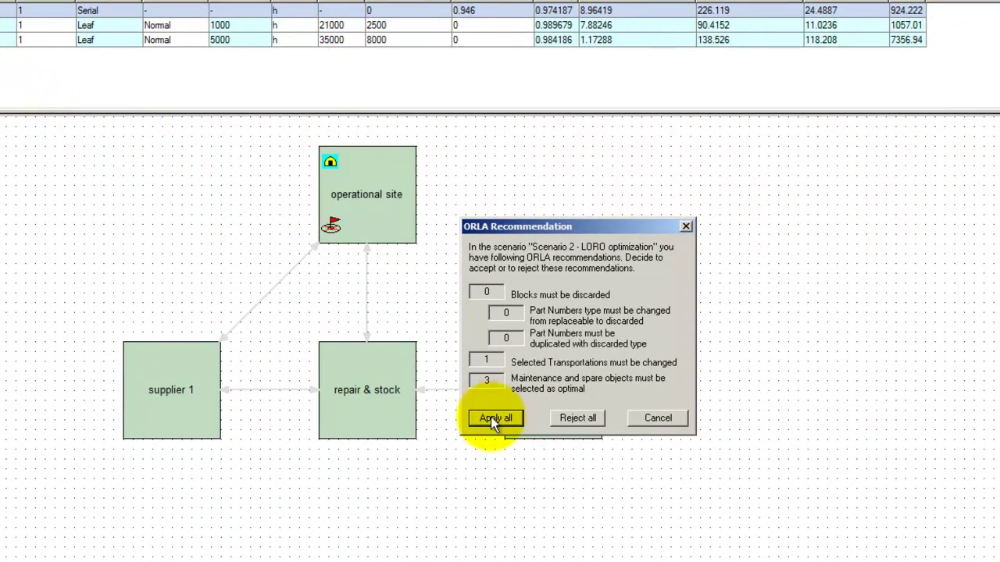
click(494, 418)
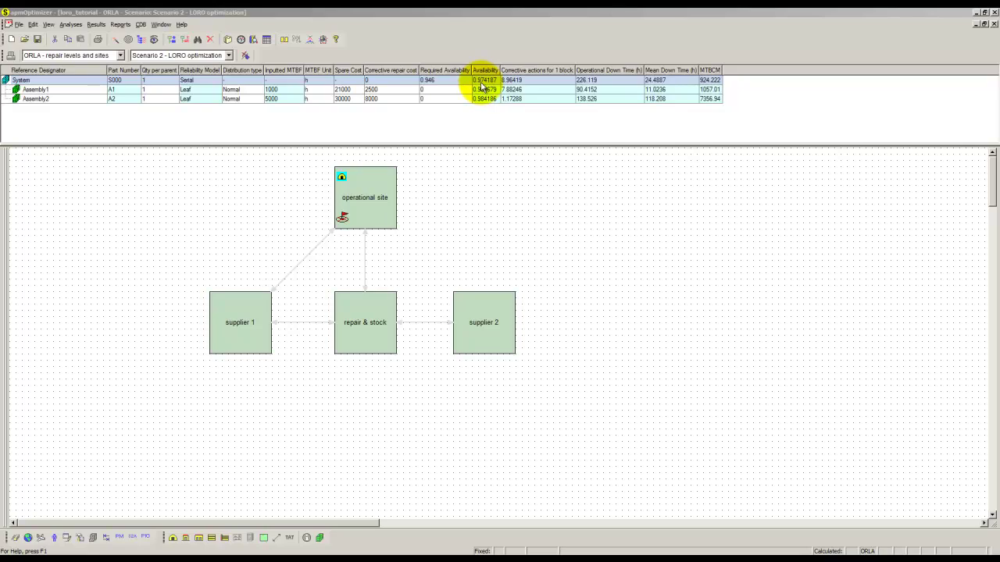
Set the System's required availability to 0.974187.
click(442, 81)
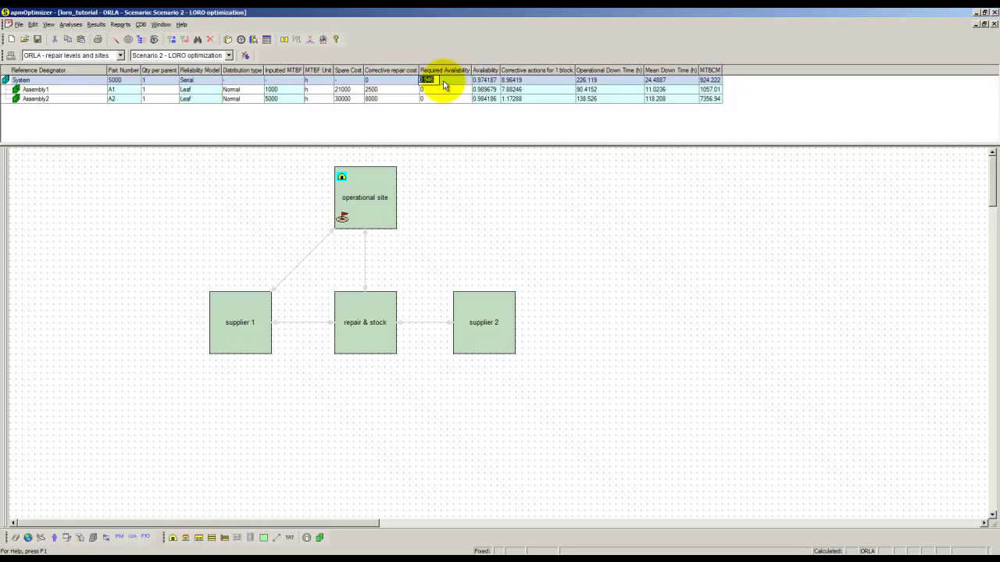
text(0.974187)
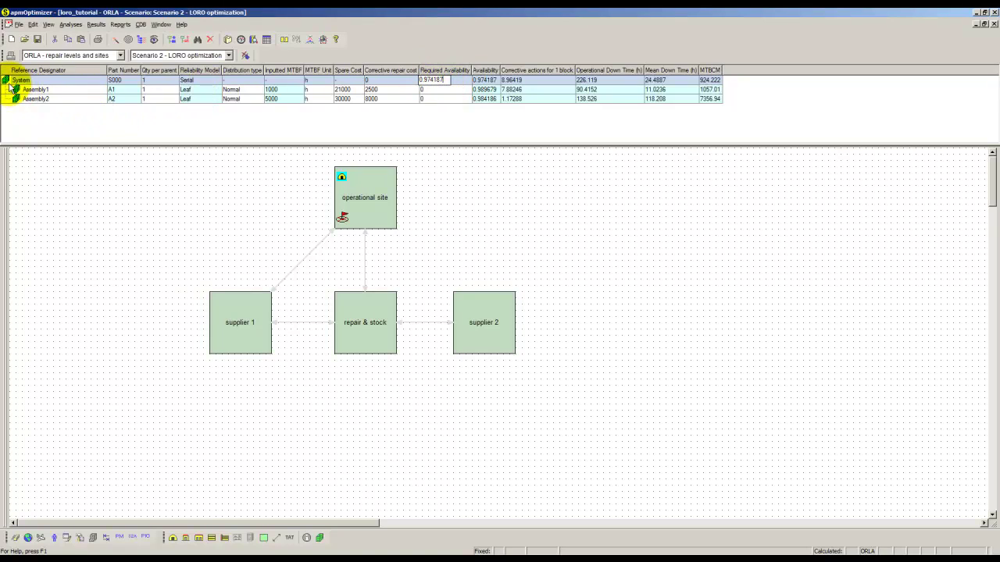
click(11, 83)
Run the S2A sparing-to-availability analysis and apply its recommended initial spares.
click(120, 55)
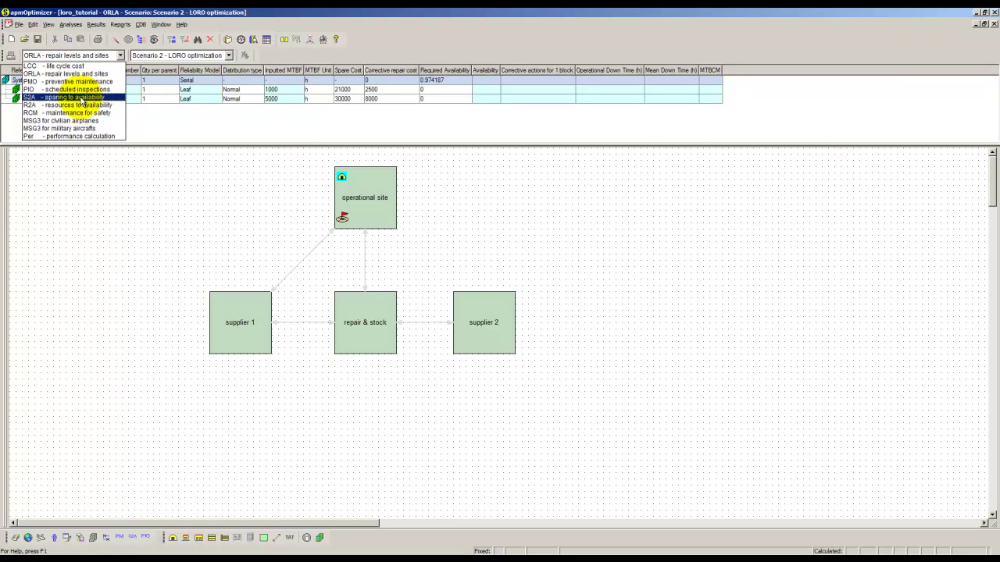
click(81, 97)
click(11, 57)
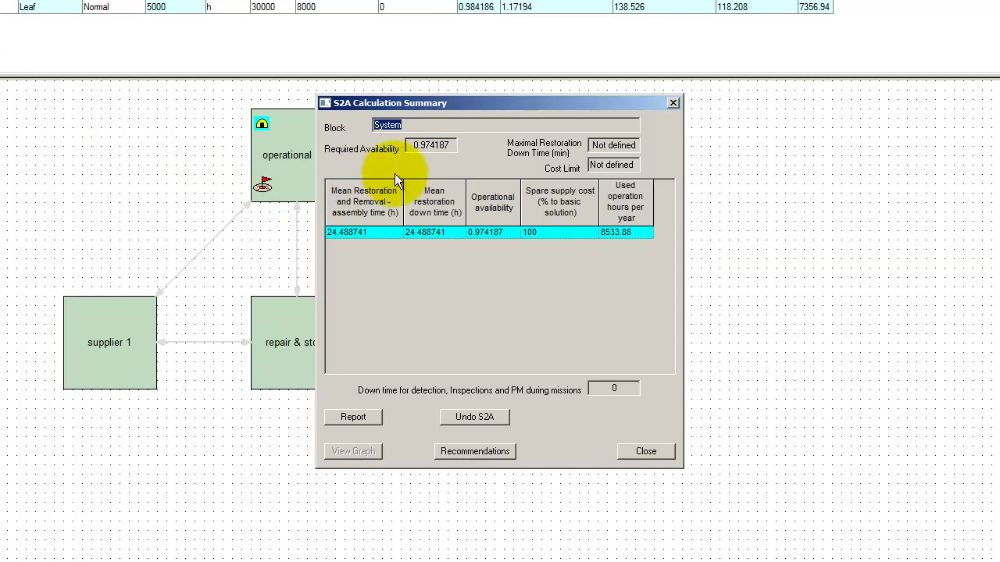
click(478, 453)
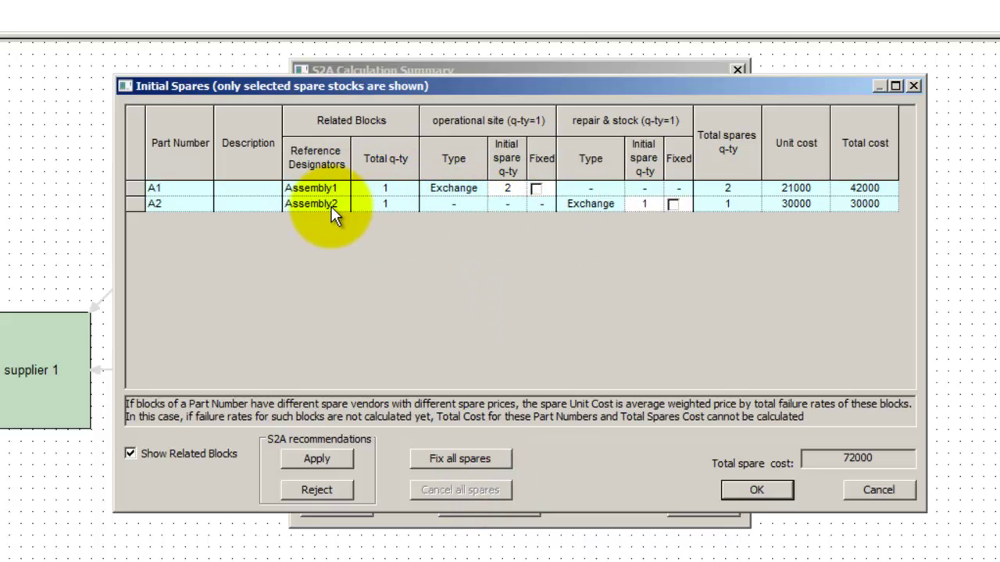
click(312, 461)
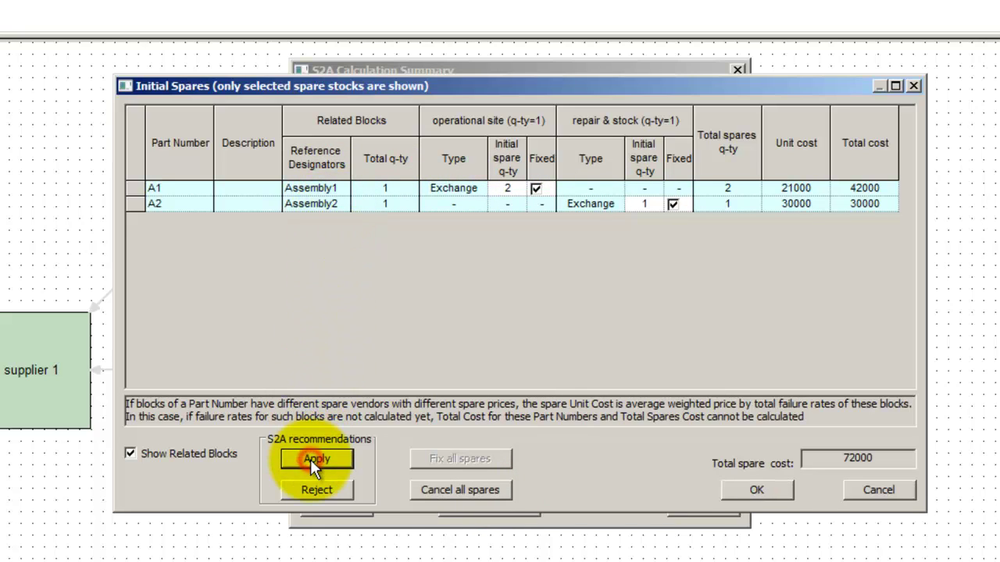
click(756, 490)
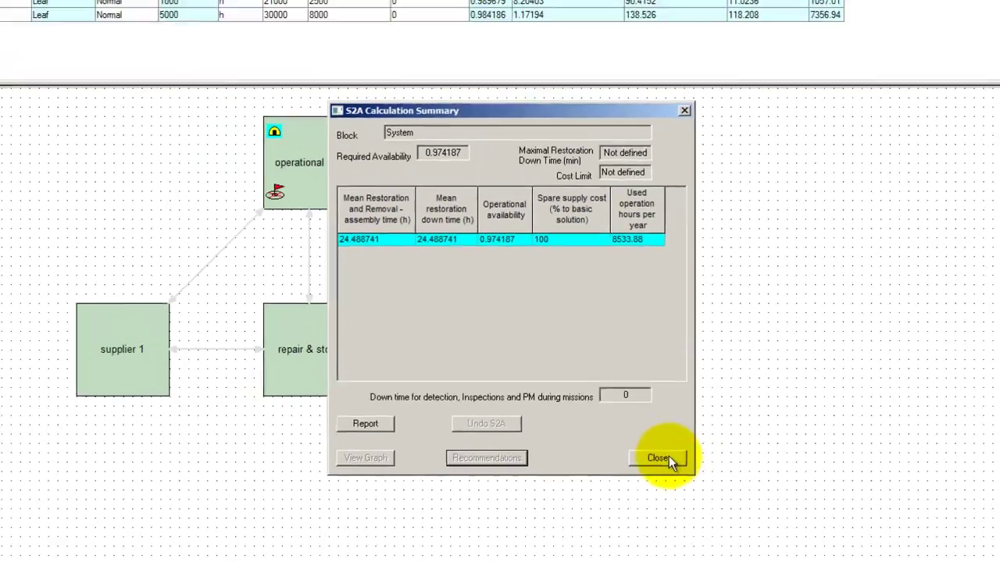
click(703, 506)
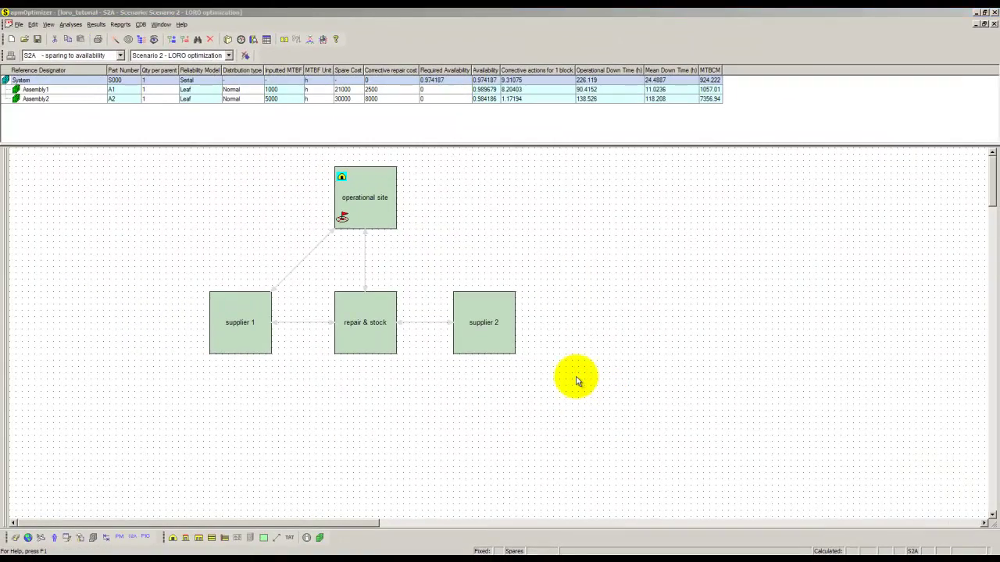
Run the LCC - life cycle cost analysis and close the 210,050.23 US$ summary.
click(120, 57)
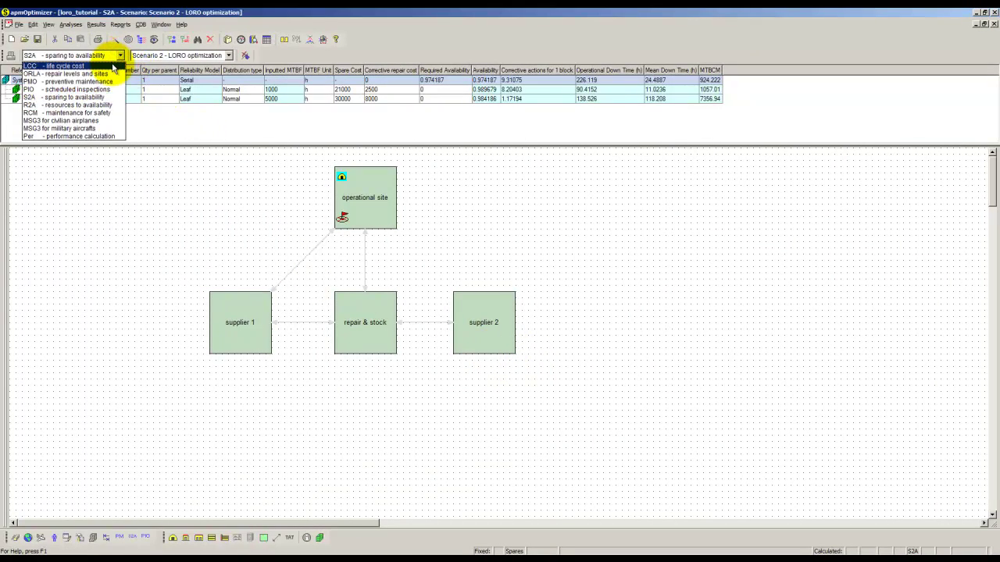
click(114, 66)
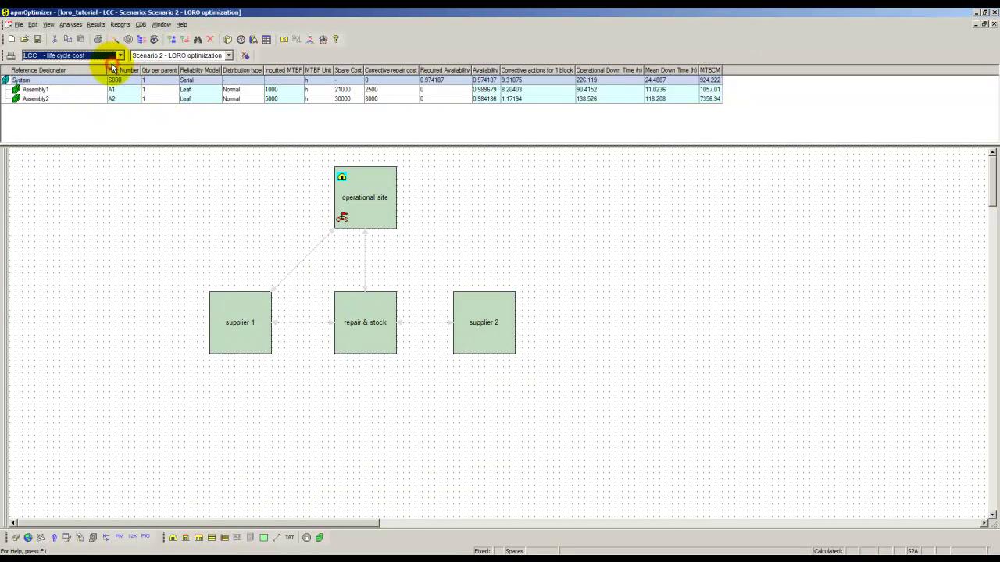
click(11, 56)
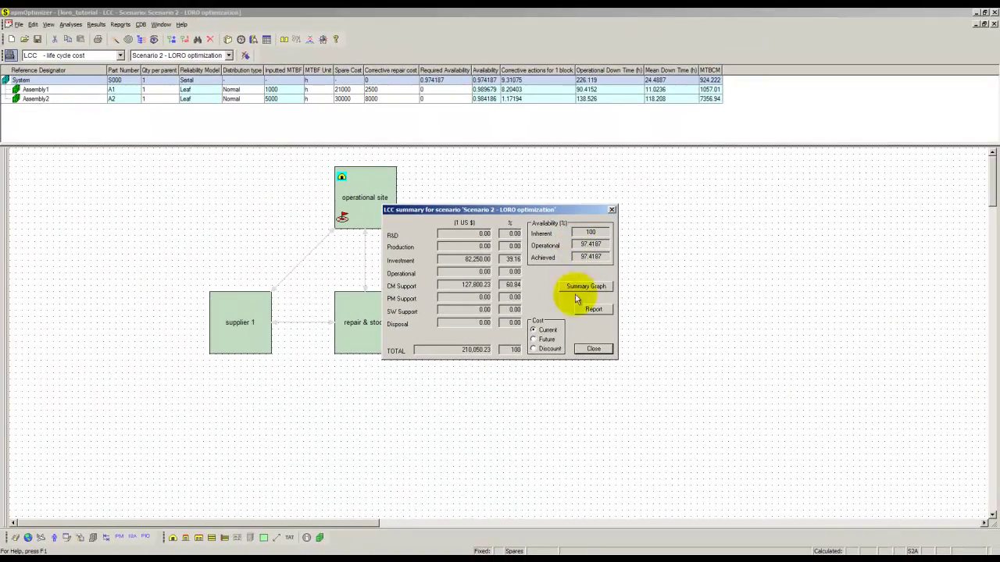
click(592, 349)
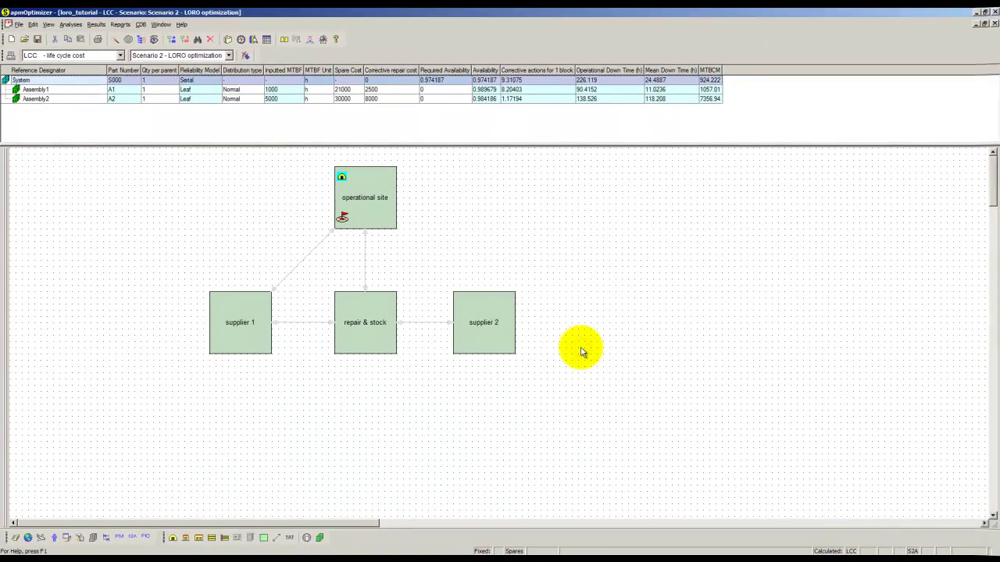